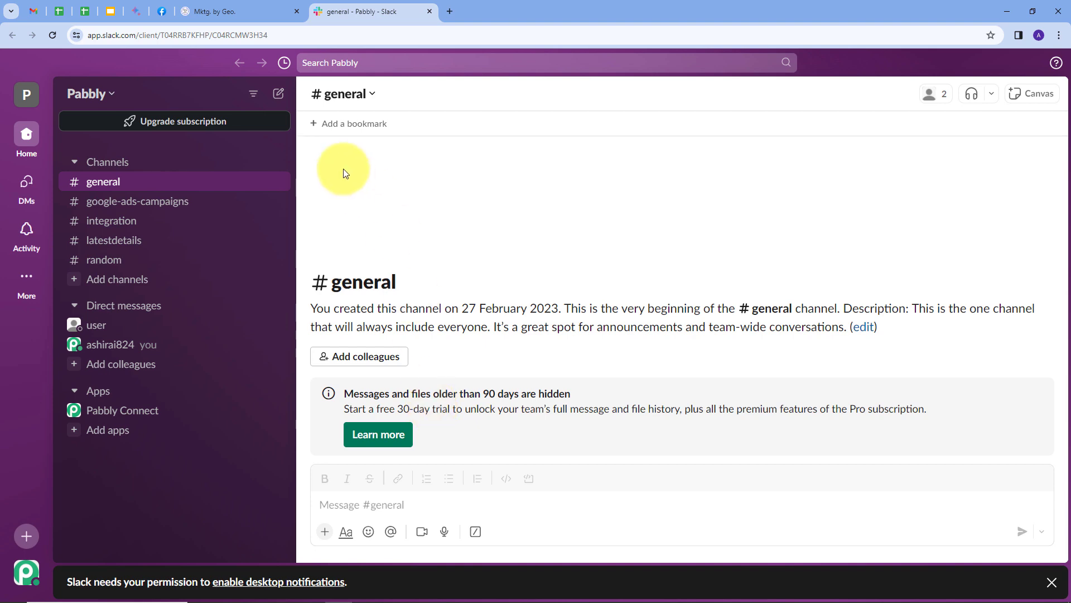
pyautogui.click(264, 9)
pyautogui.click(383, 12)
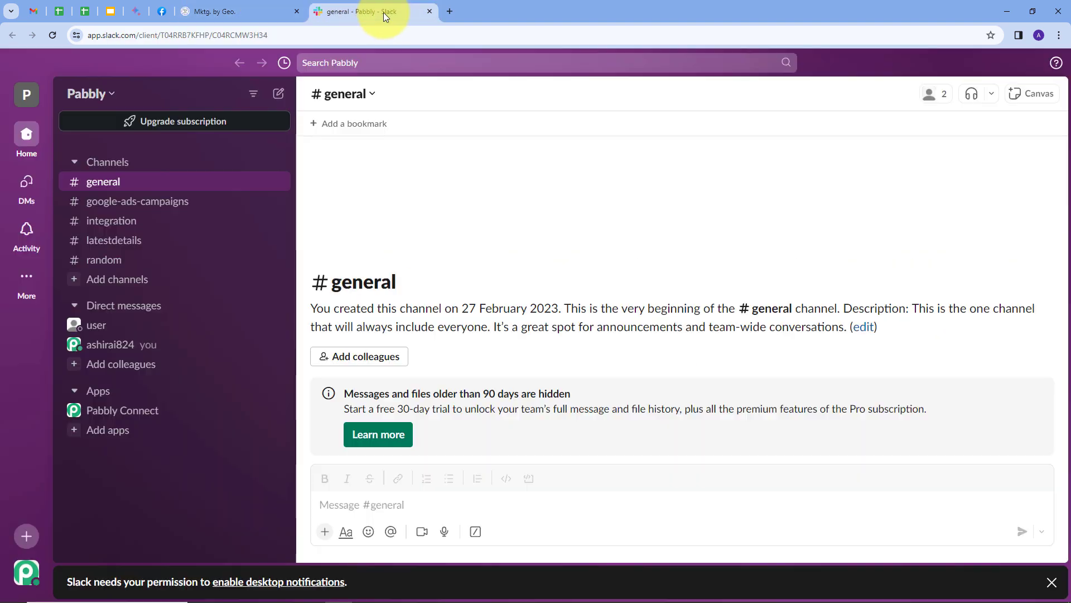
# Step: Go to pabbly.com in a new browser tab, sign in, and access Pabbly Connect from the list of all apps
pyautogui.click(450, 11)
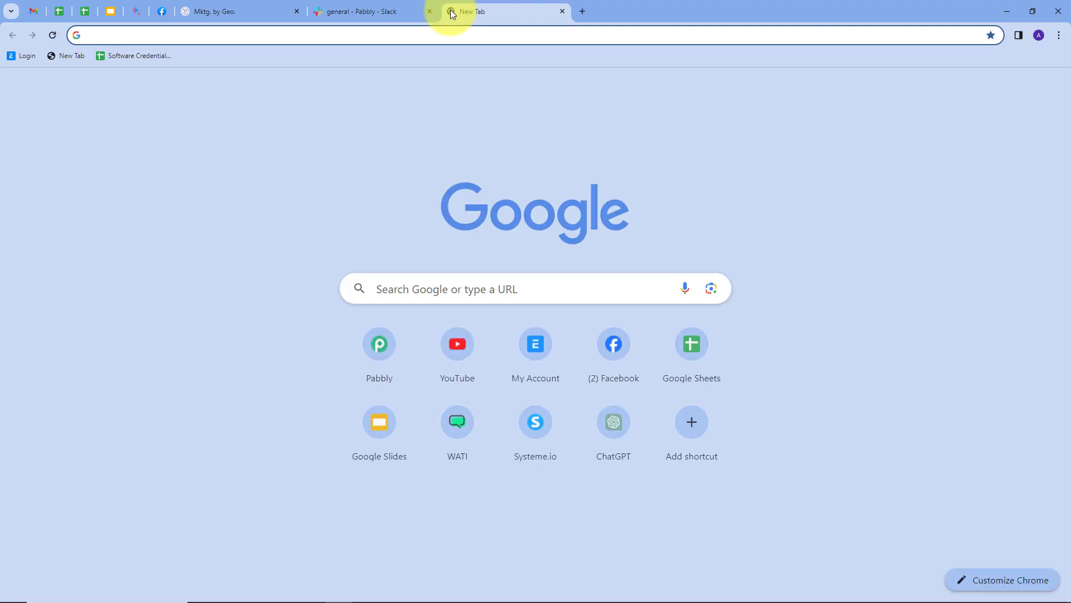
pyautogui.write('pabbly.com')
pyautogui.press('Return')
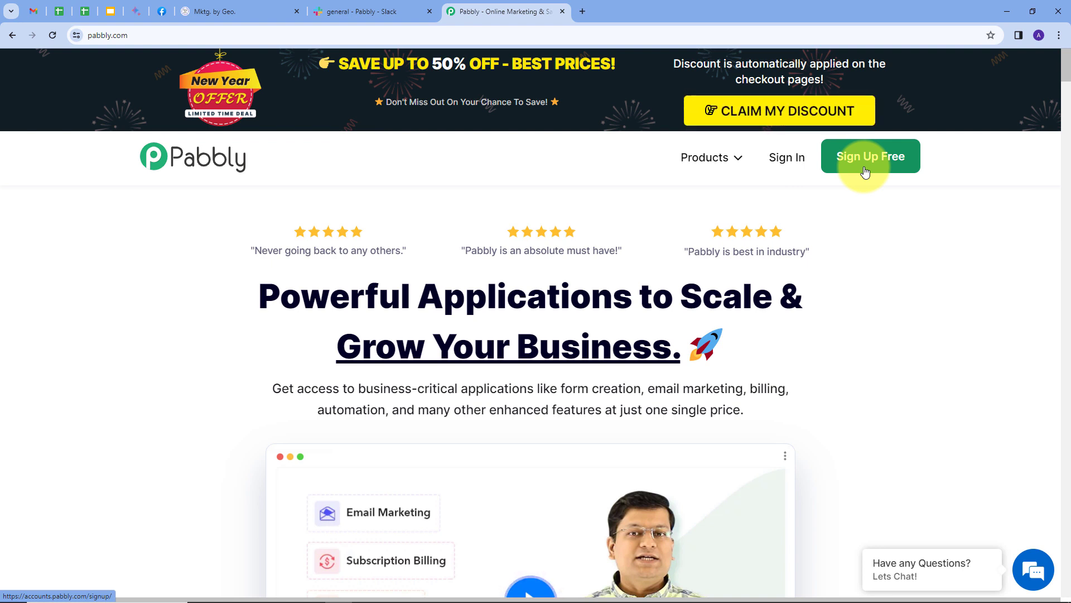
pyautogui.click(788, 160)
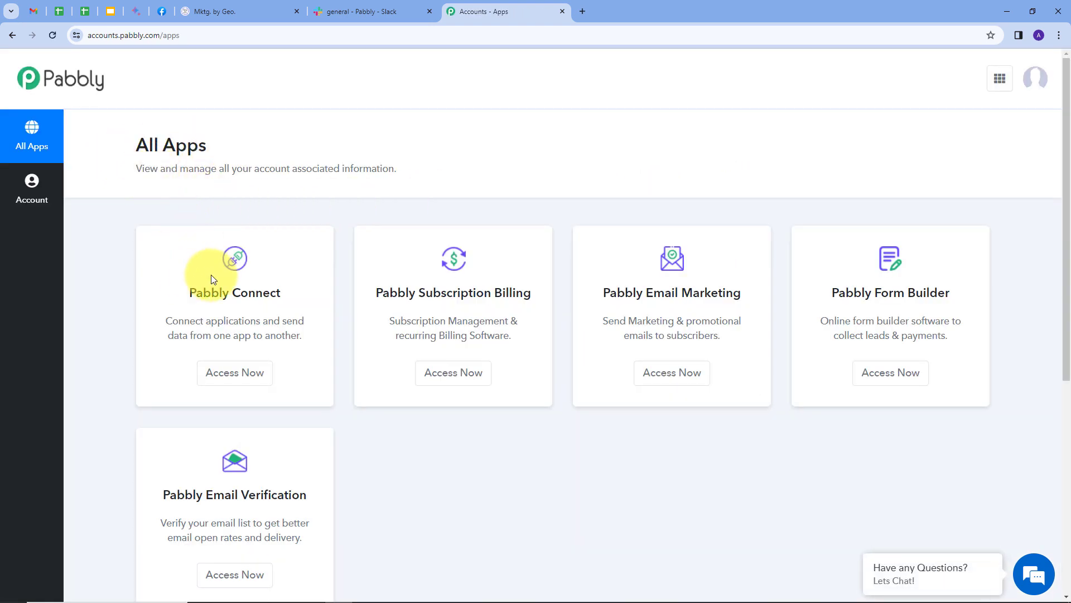
pyautogui.scroll(-1, 580, 286)
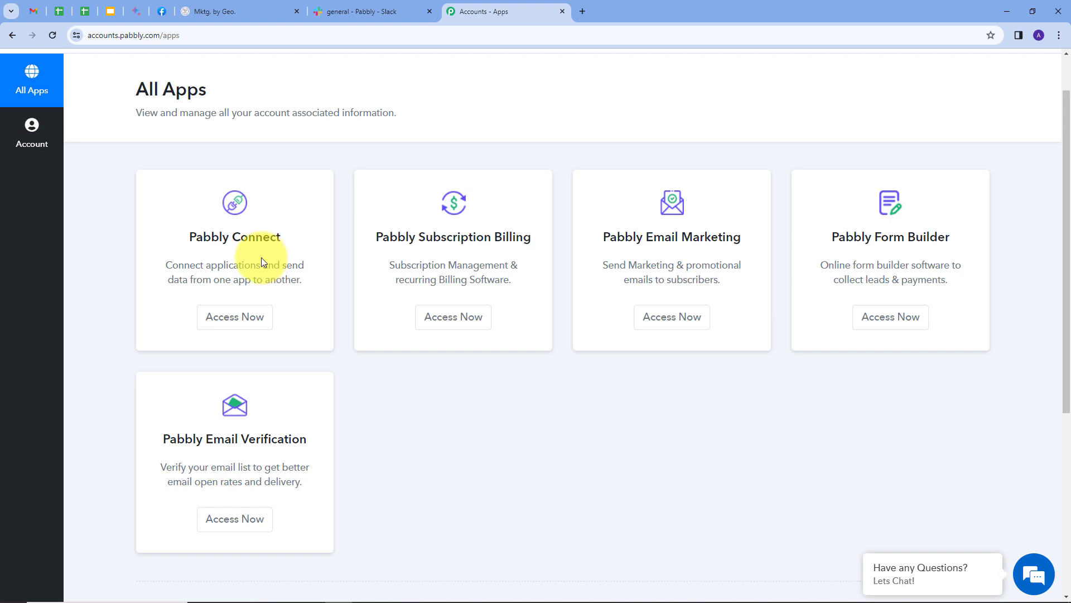
pyautogui.click(228, 327)
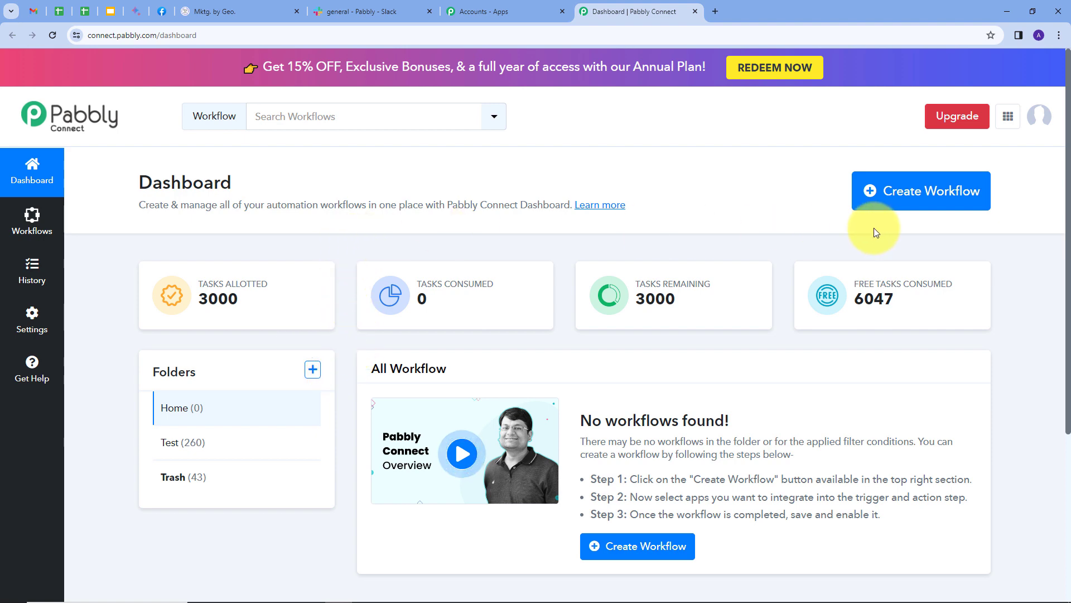
# Step: Create a workflow named "Send Slack Notification for GoHighLevel Contact" in the Home folder
pyautogui.click(926, 204)
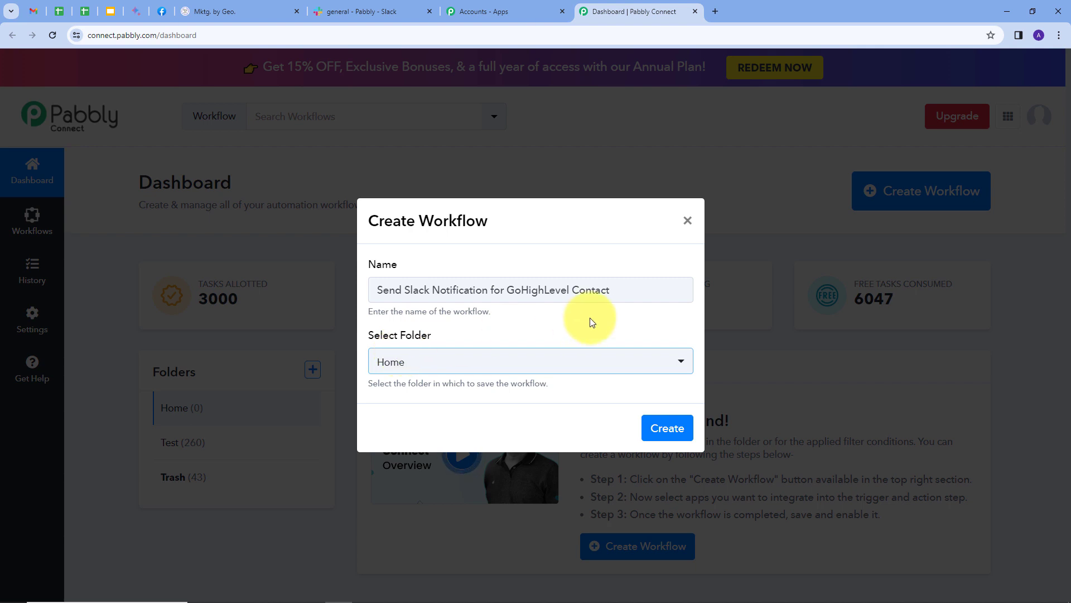
pyautogui.click(568, 364)
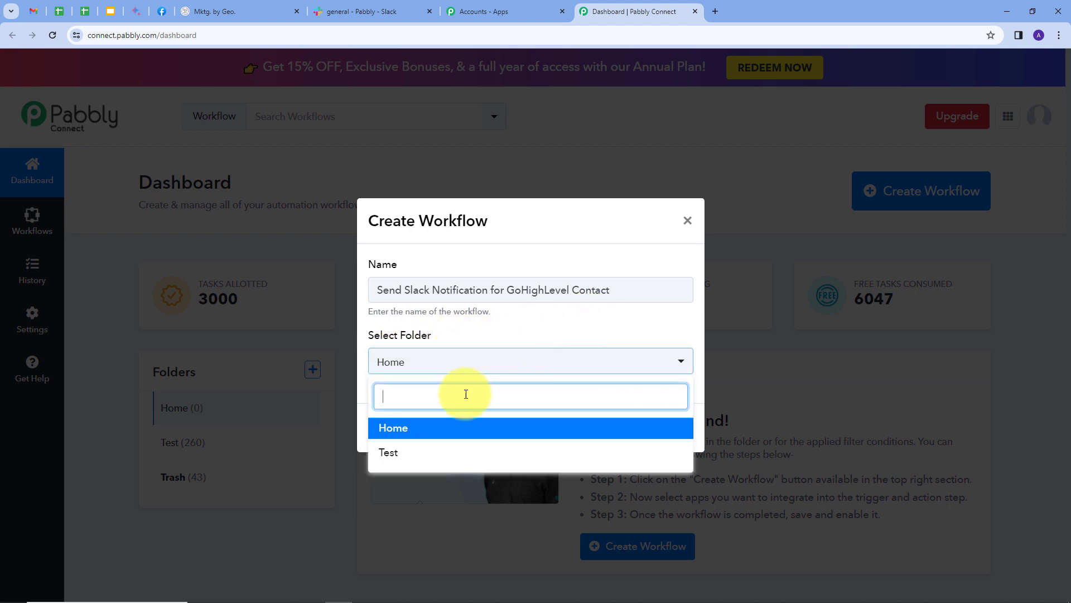
pyautogui.click(393, 427)
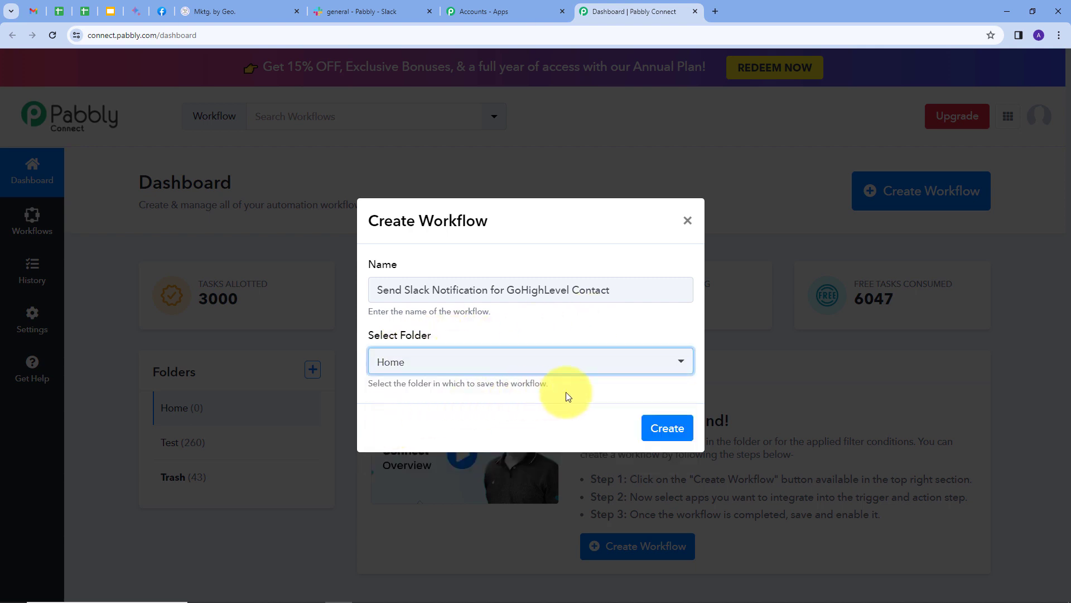
pyautogui.click(658, 427)
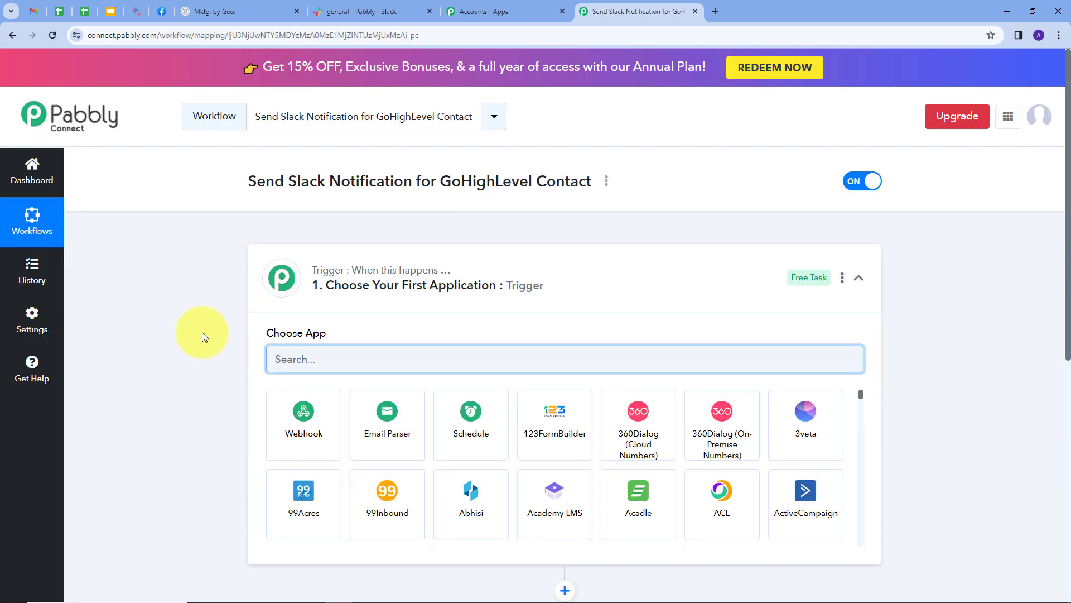
# Step: Set the workflow's trigger application to LeadConnector V2 with Contact Created as the trigger event
pyautogui.scroll(-3, 202, 332)
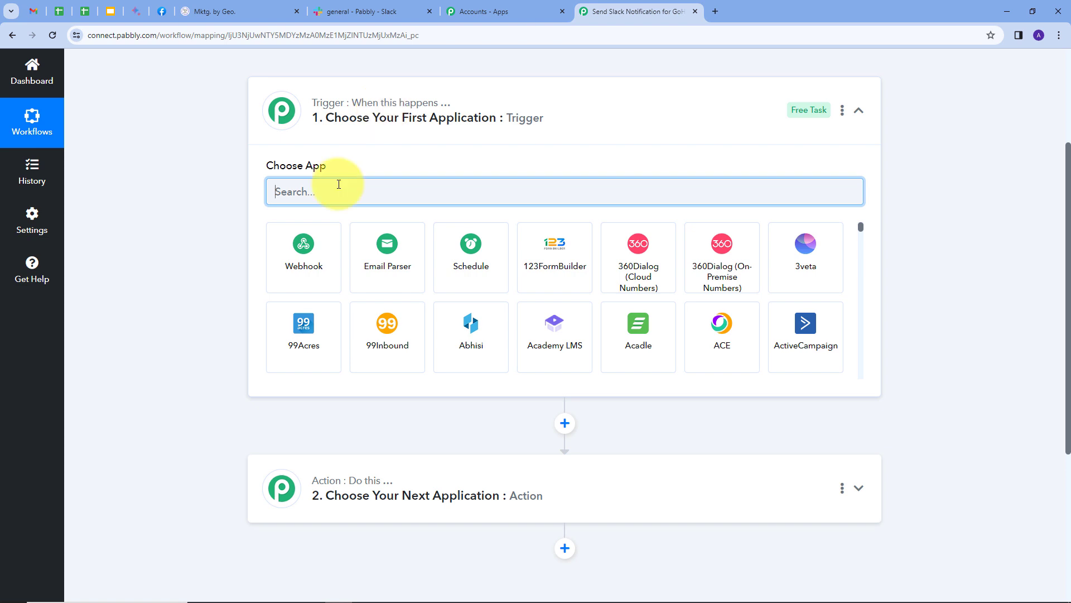
pyautogui.write('lead')
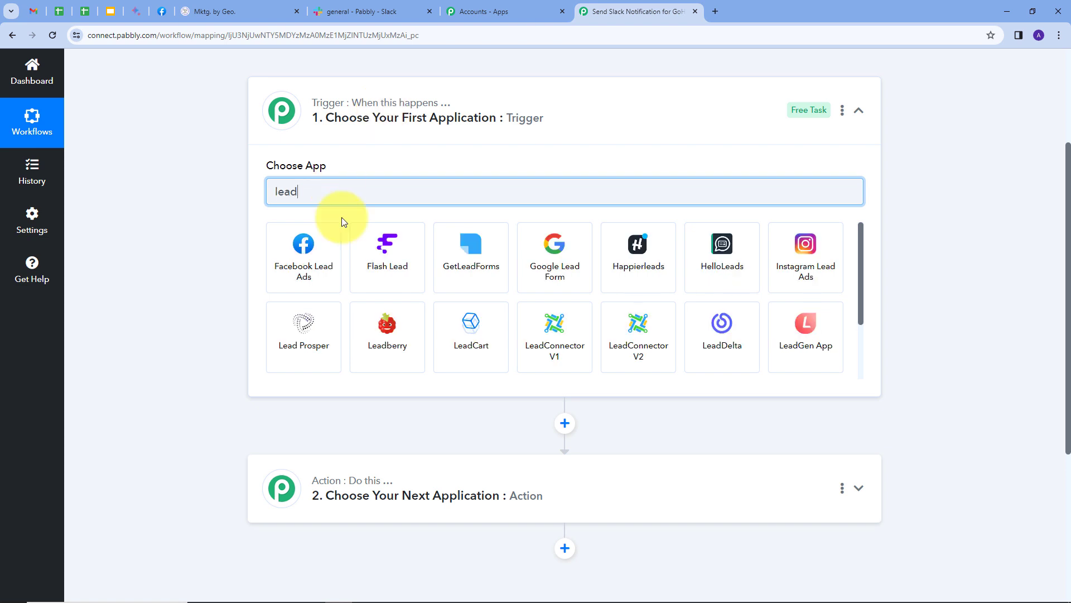
pyautogui.click(640, 340)
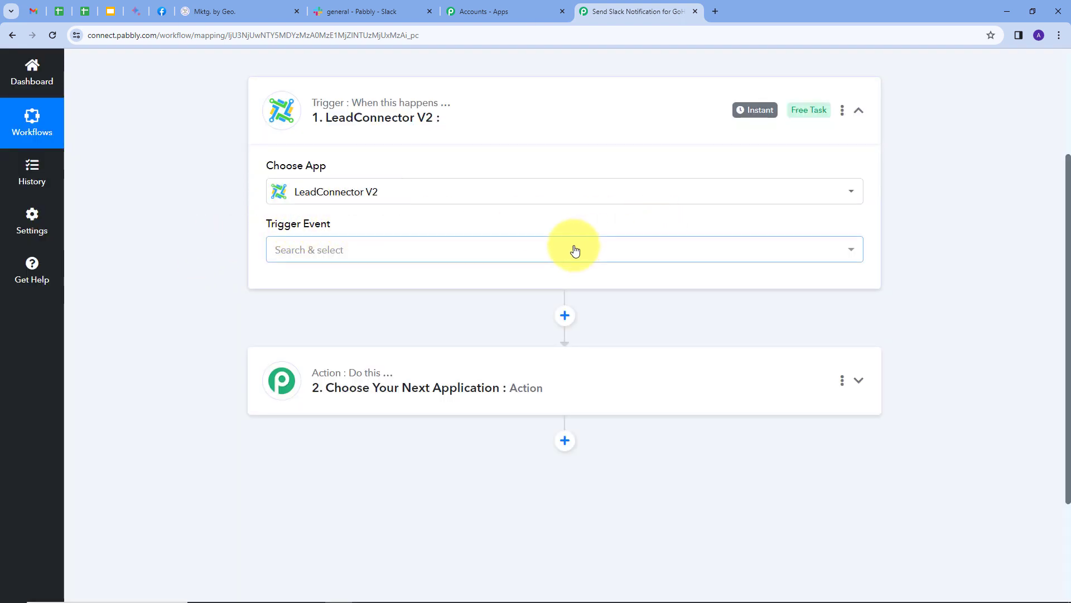
pyautogui.click(549, 249)
pyautogui.scroll(-8, 401, 343)
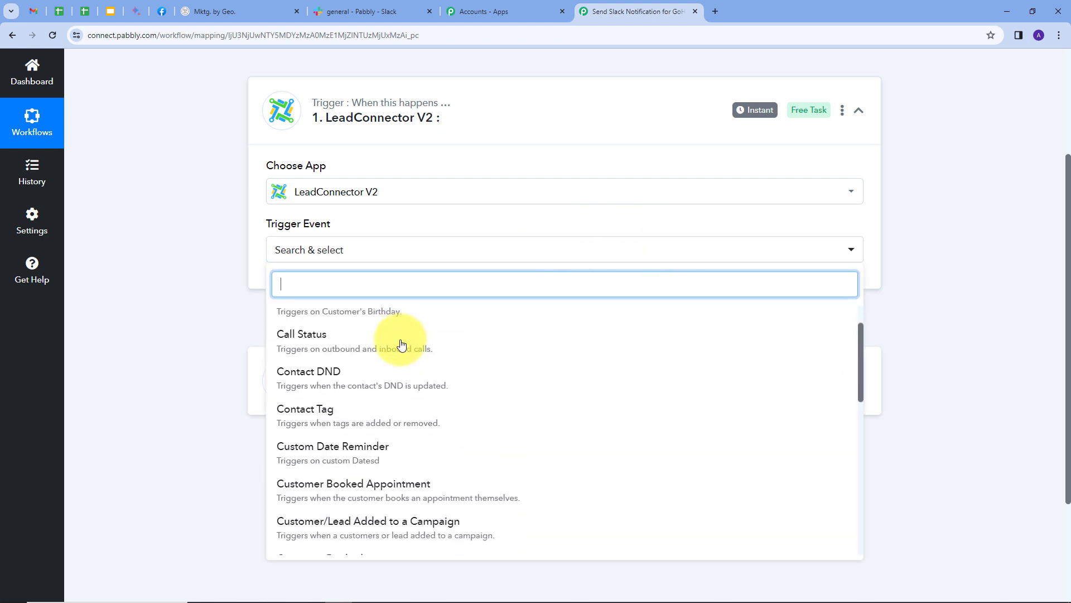
pyautogui.scroll(-2, 398, 346)
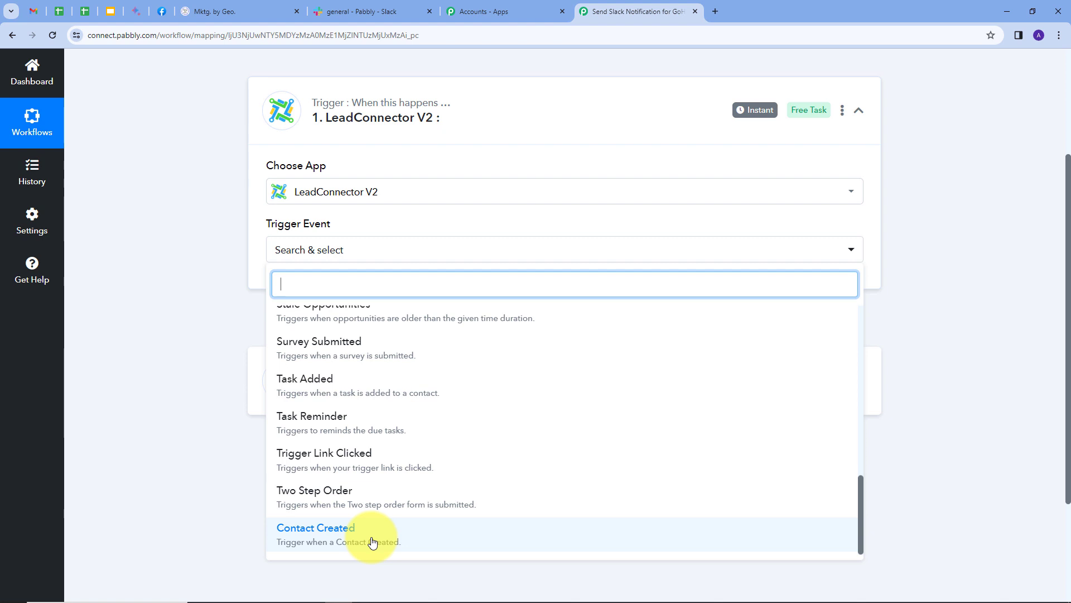
pyautogui.click(353, 541)
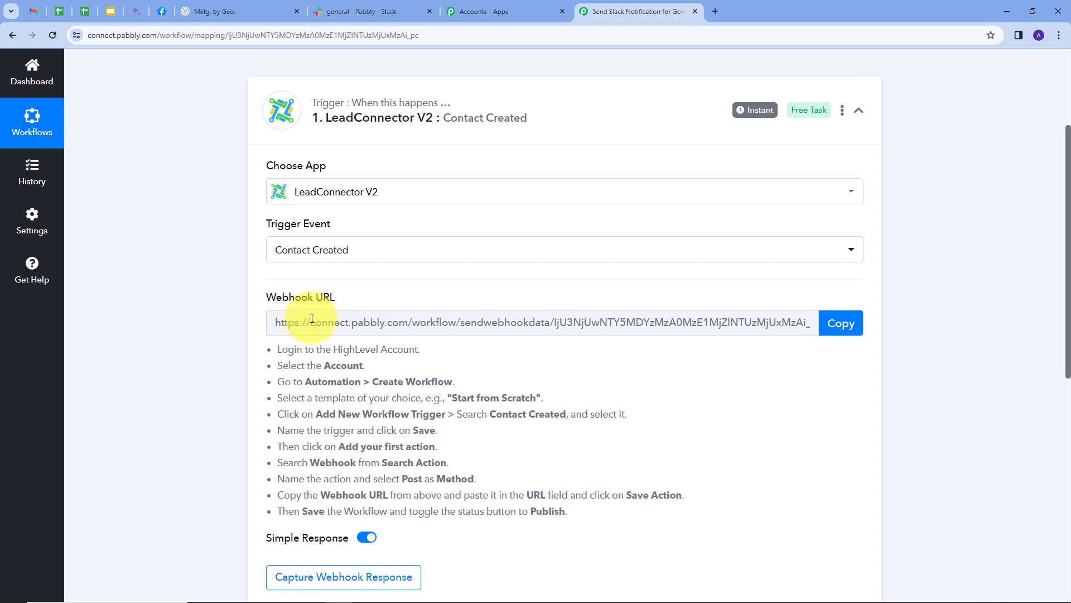
# Step: Review the HighLevel setup instructions and copy the trigger's webhook URL
pyautogui.moveTo(295, 300)
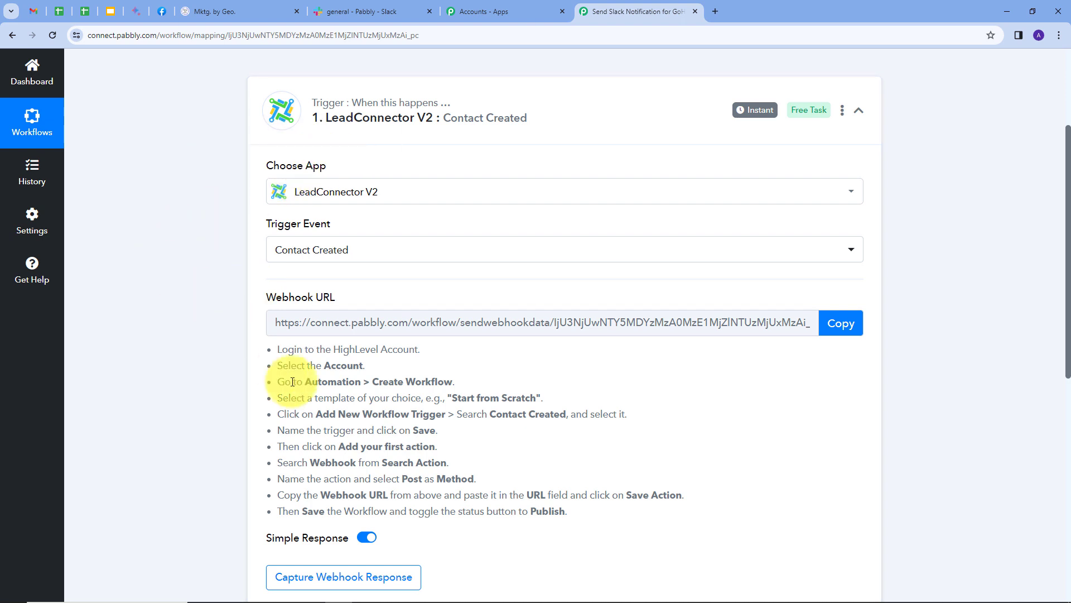
pyautogui.moveTo(281, 350); pyautogui.dragTo(632, 514)
pyautogui.click(656, 383)
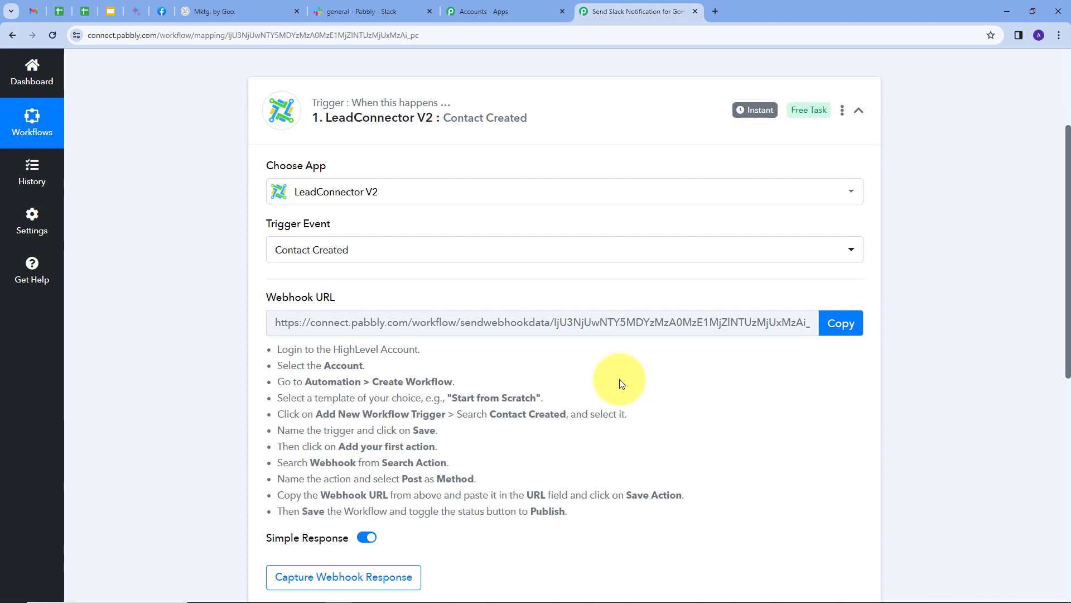
pyautogui.click(842, 324)
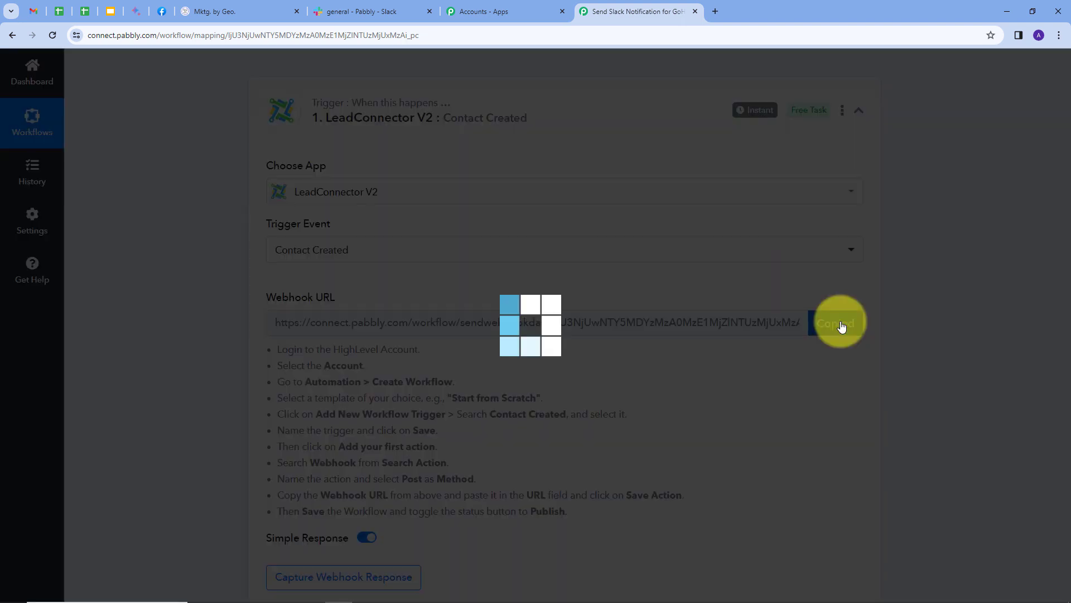
# Step: Switch to the GoHighLevel account and create a new automation workflow from scratch
pyautogui.click(242, 15)
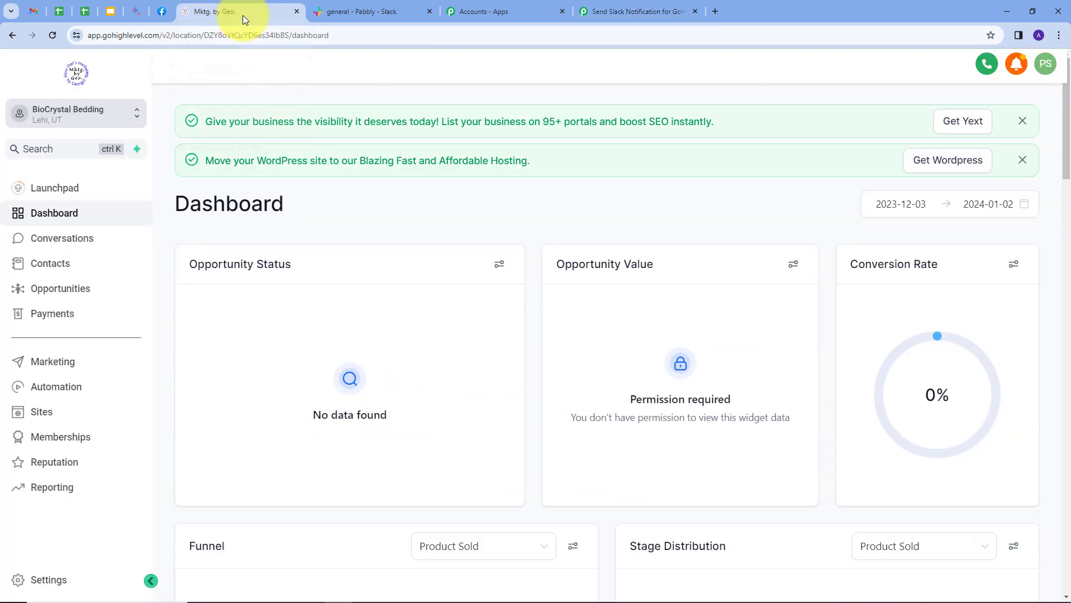
pyautogui.click(38, 385)
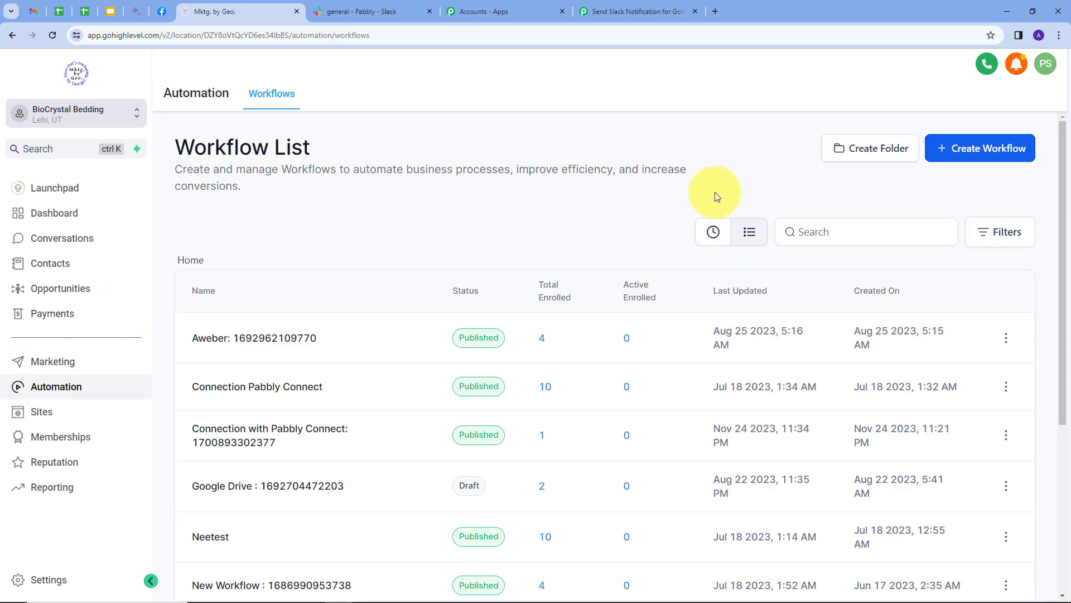
pyautogui.click(974, 153)
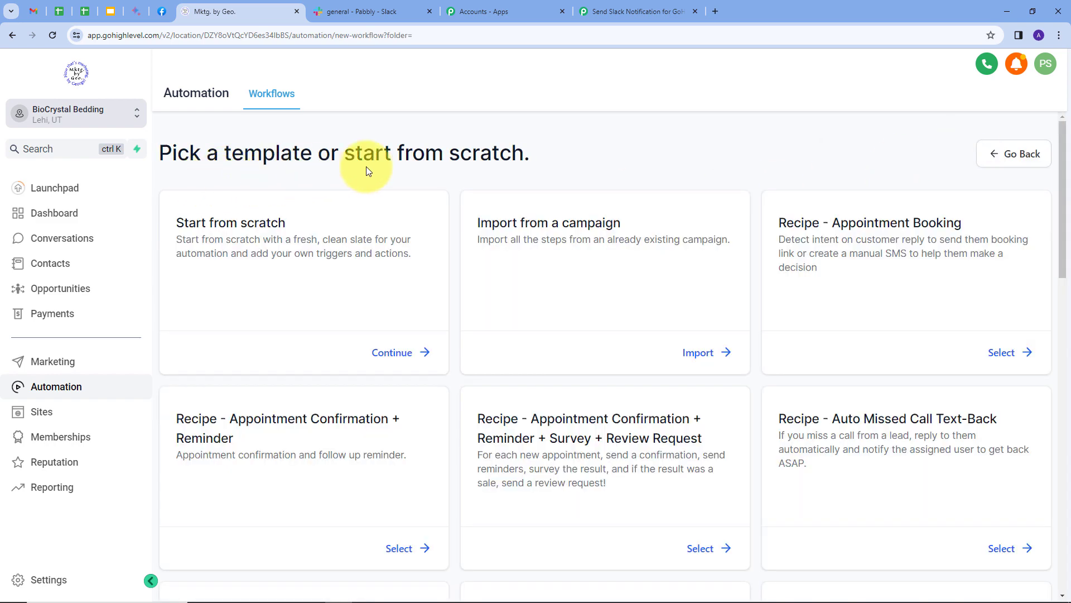
pyautogui.click(388, 353)
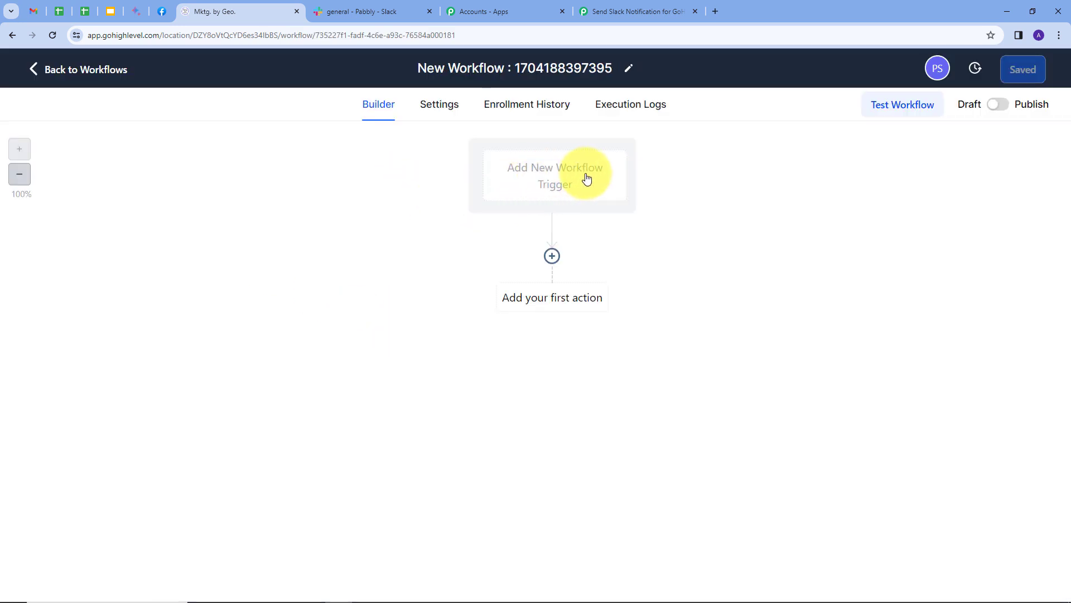
# Step: Add a Contact Created trigger to the new workflow and save it under its default name
pyautogui.click(557, 181)
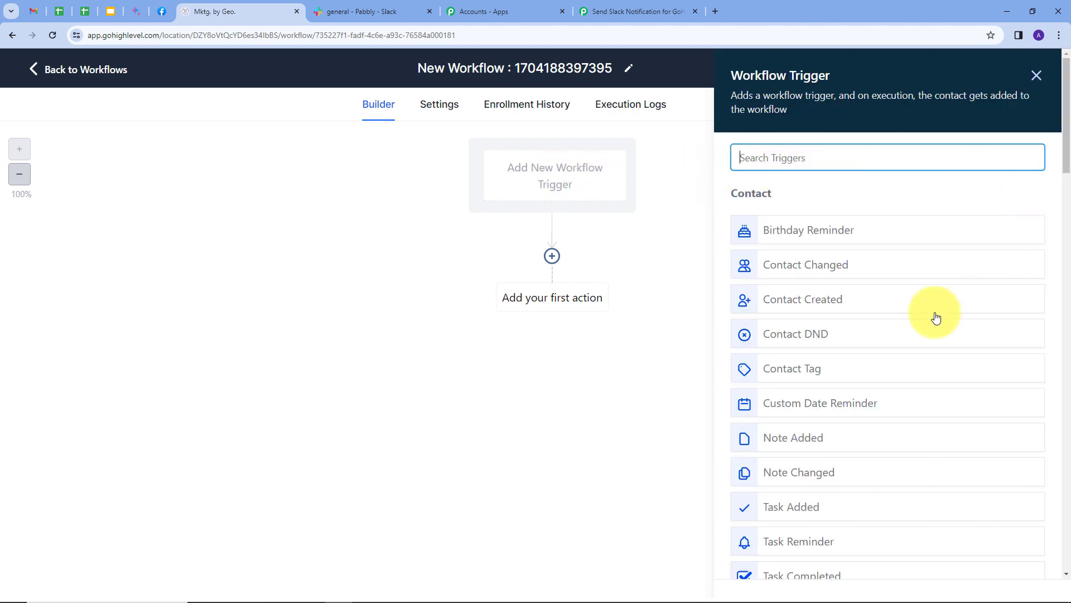
pyautogui.click(805, 302)
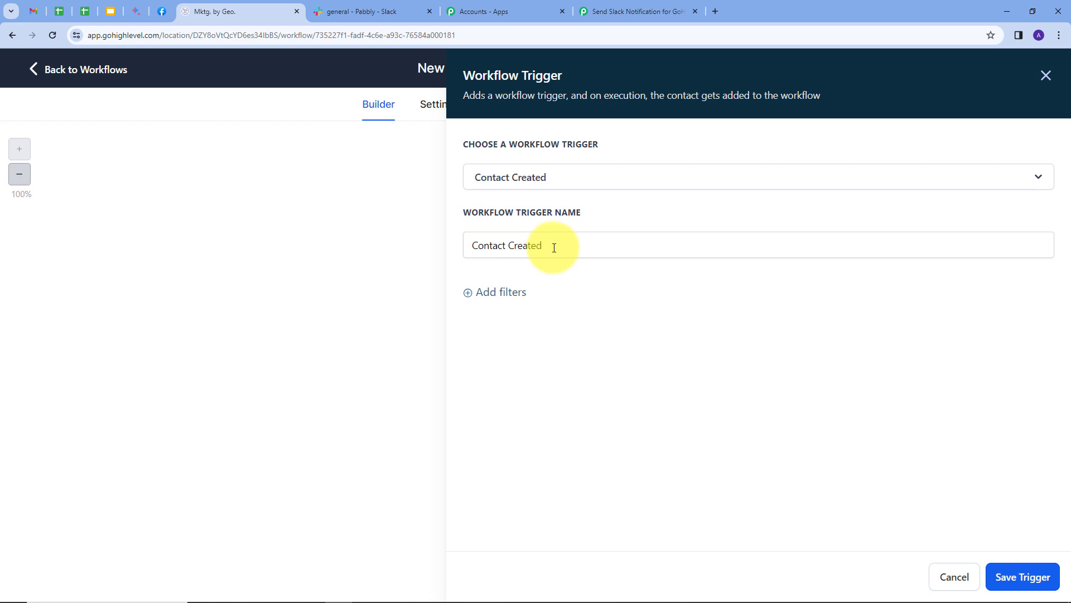
pyautogui.click(1031, 580)
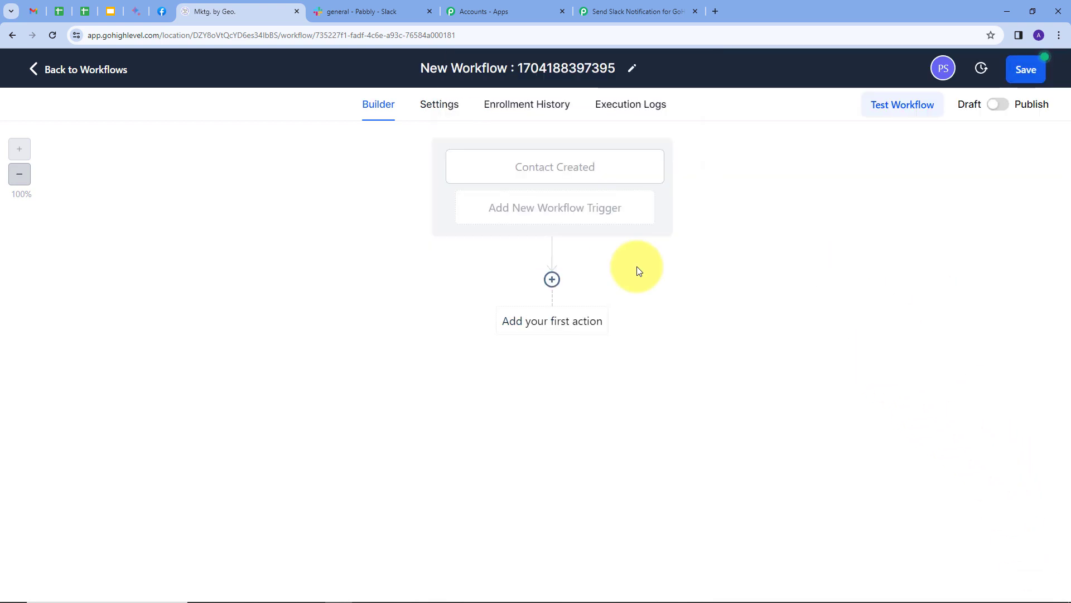
# Step: Add a Webhook action as the workflow's first action, paste the copied Pabbly webhook URL into it, and save the action
pyautogui.click(552, 328)
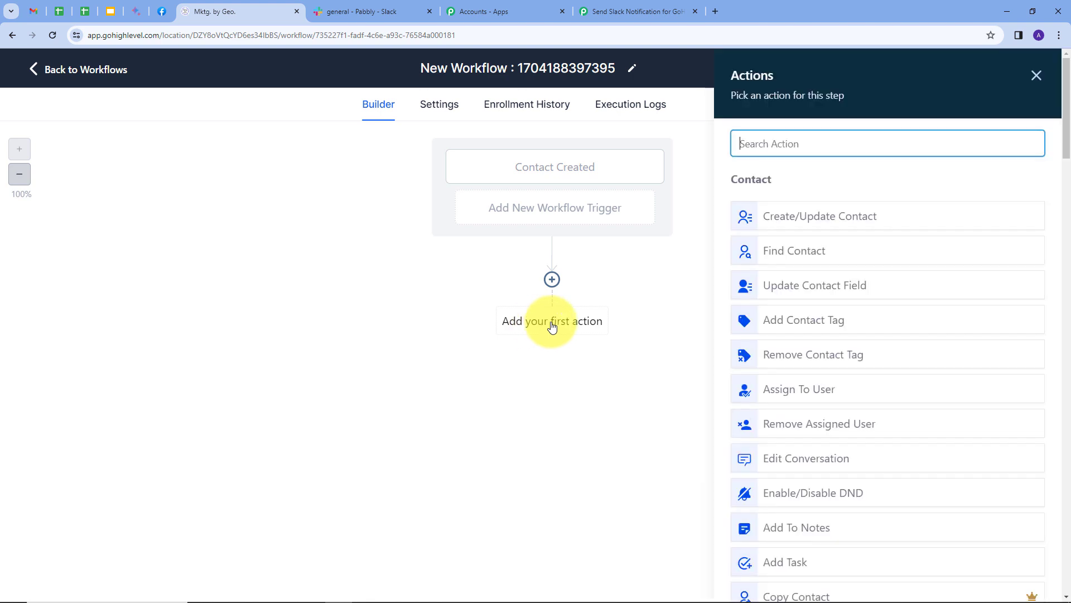
pyautogui.write('we')
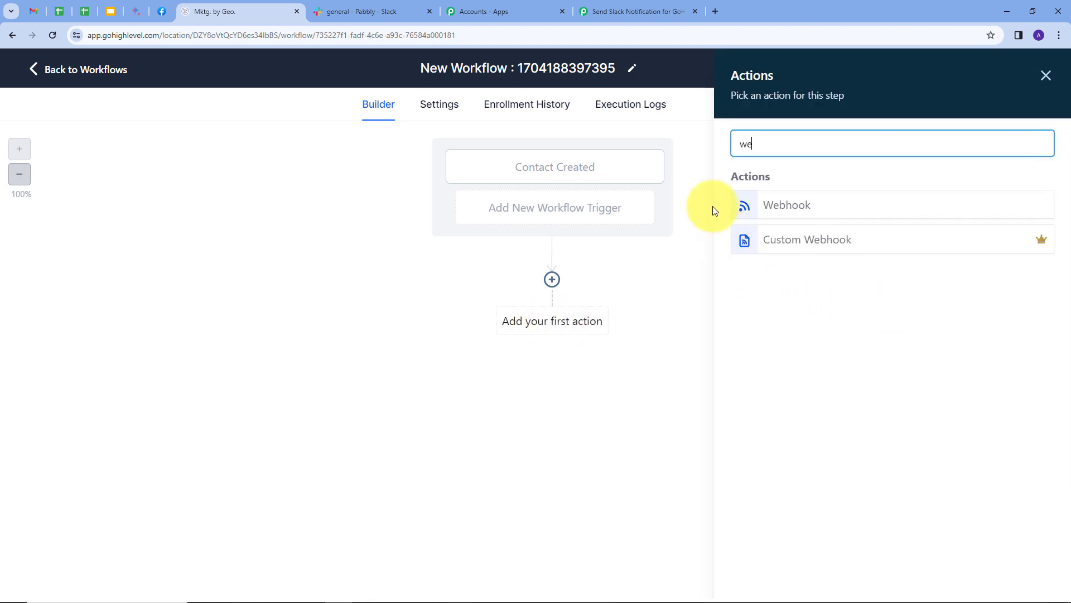
pyautogui.click(789, 207)
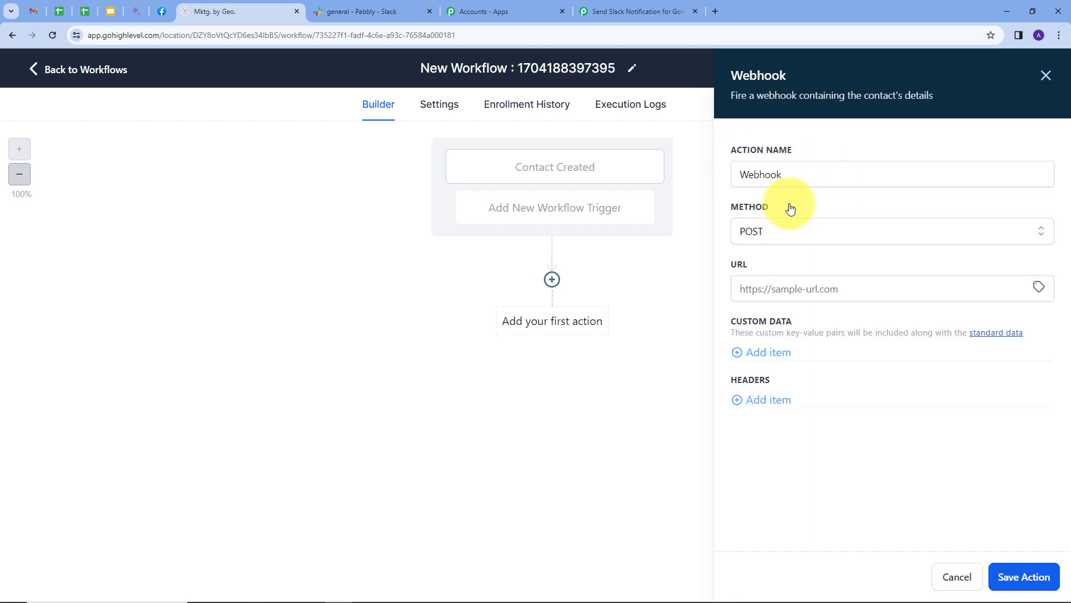
pyautogui.click(776, 290)
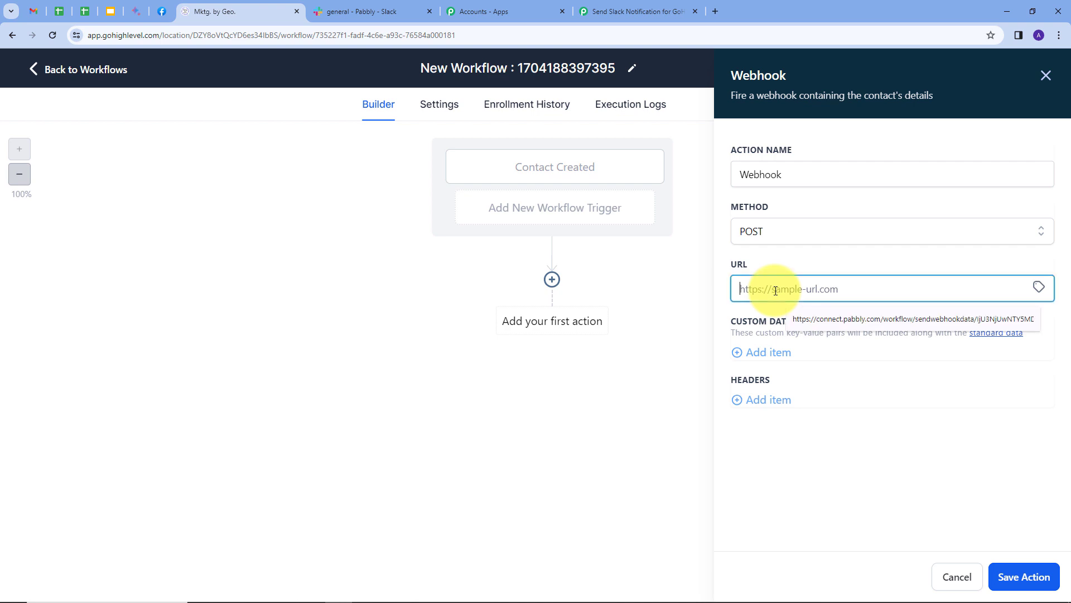
pyautogui.hotkey('ctrl', 'v')
pyautogui.click(808, 254)
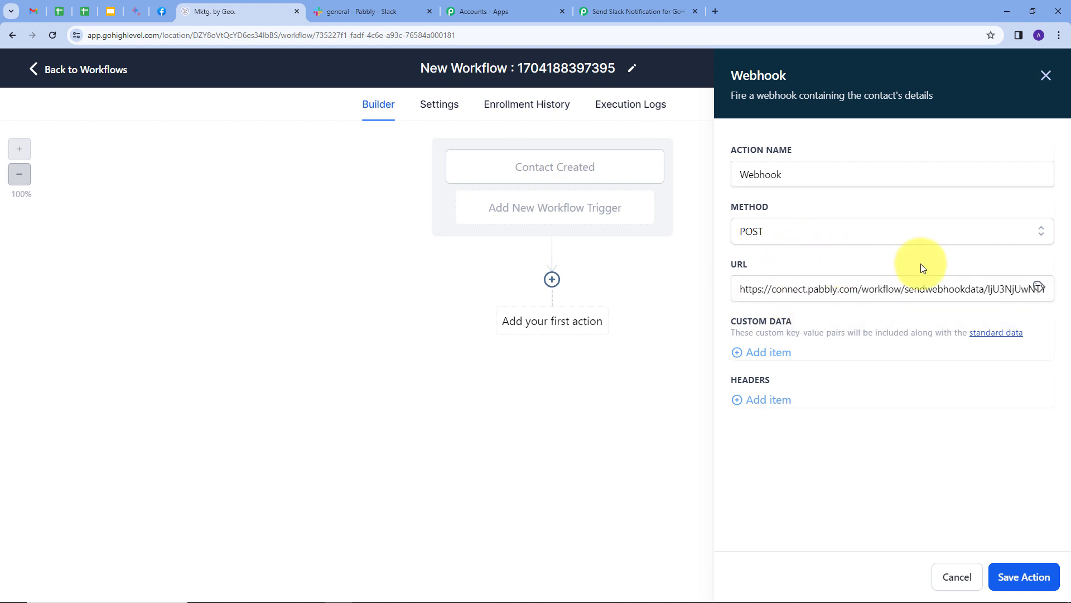
pyautogui.click(1026, 576)
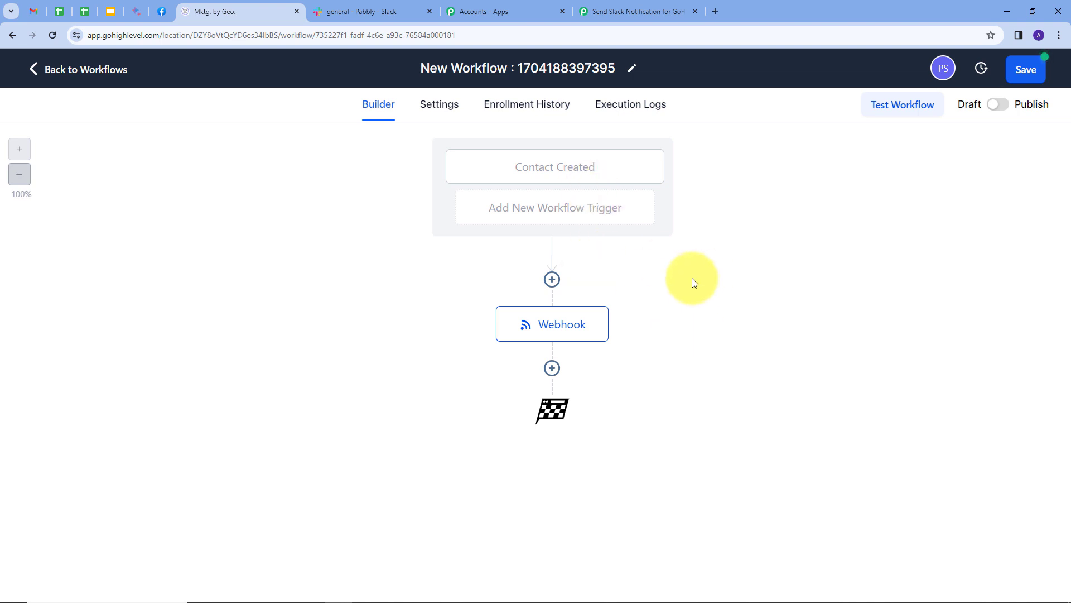
# Step: Save the workflow, switch its status from Draft to Publish, and save it again
pyautogui.click(1029, 75)
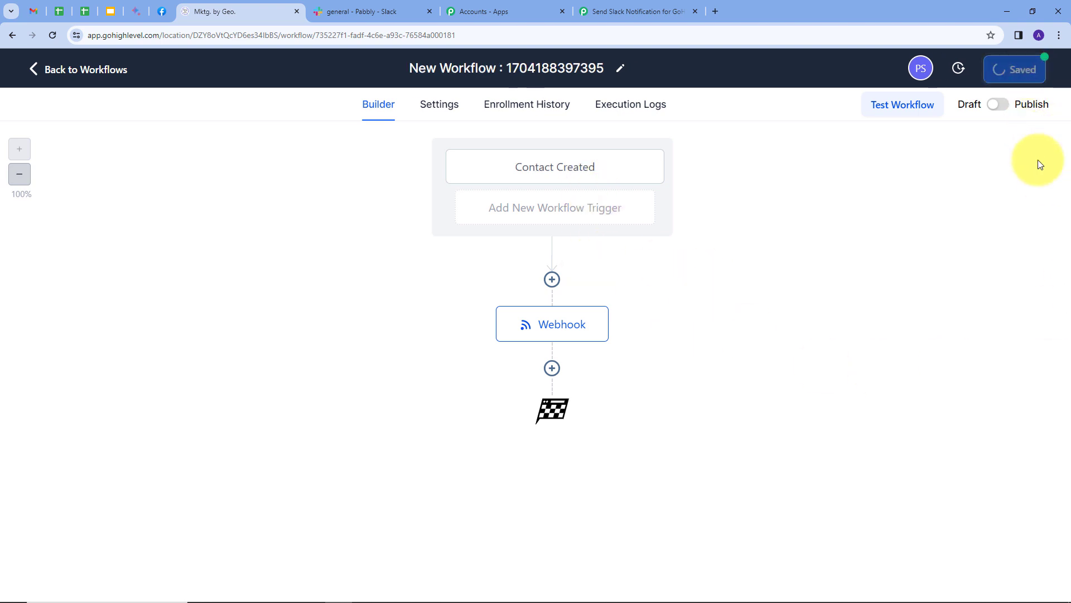
pyautogui.click(1003, 107)
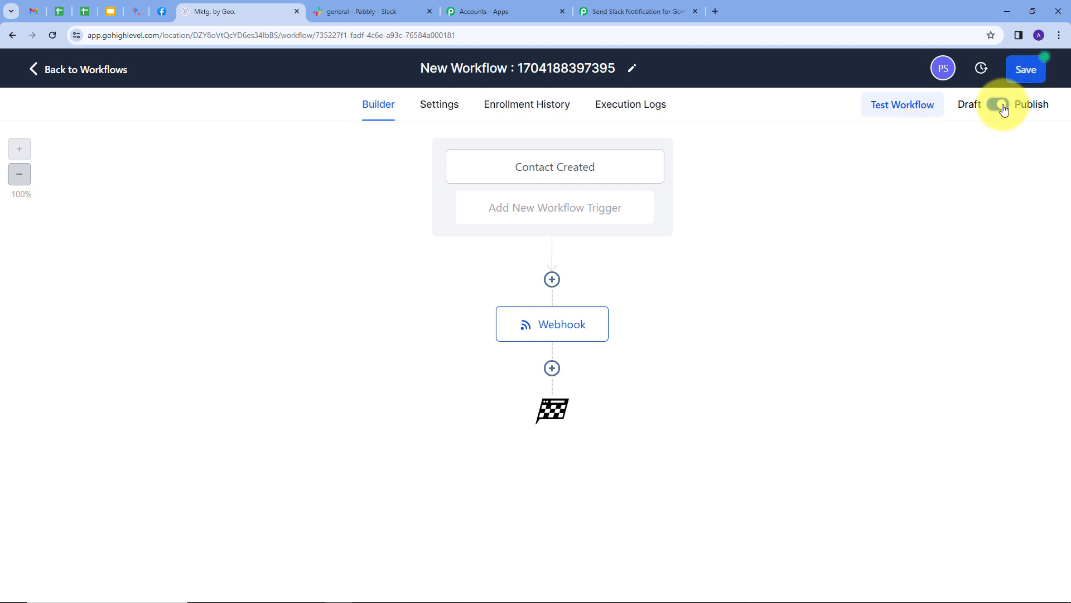
pyautogui.click(1026, 79)
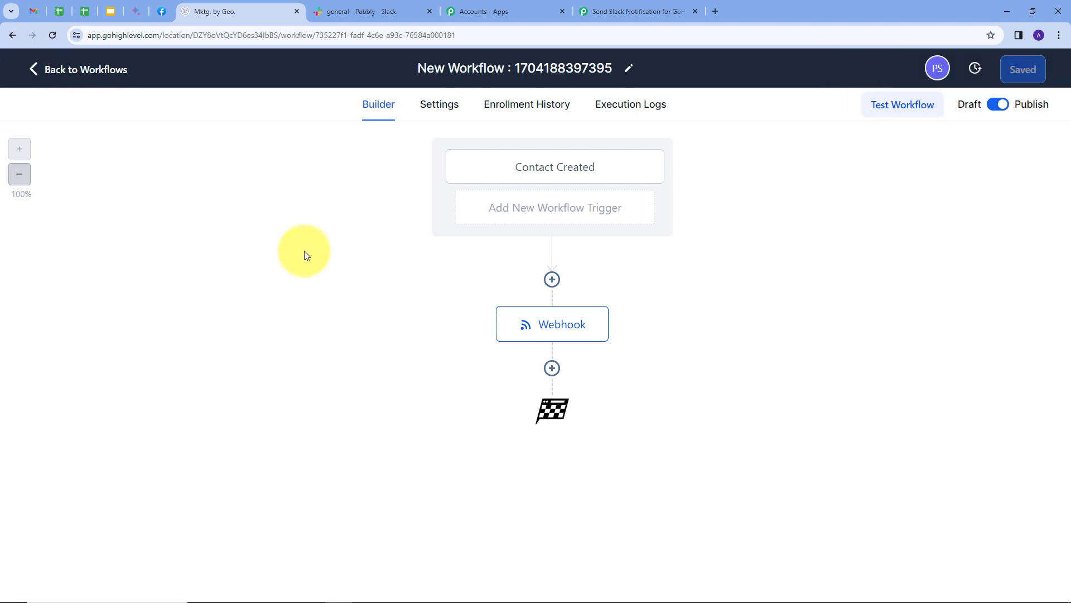
# Step: Return to GoHighLevel, leave the workflow builder for the contacts list, and open the form for adding a new contact
pyautogui.scroll(-4, 527, 240)
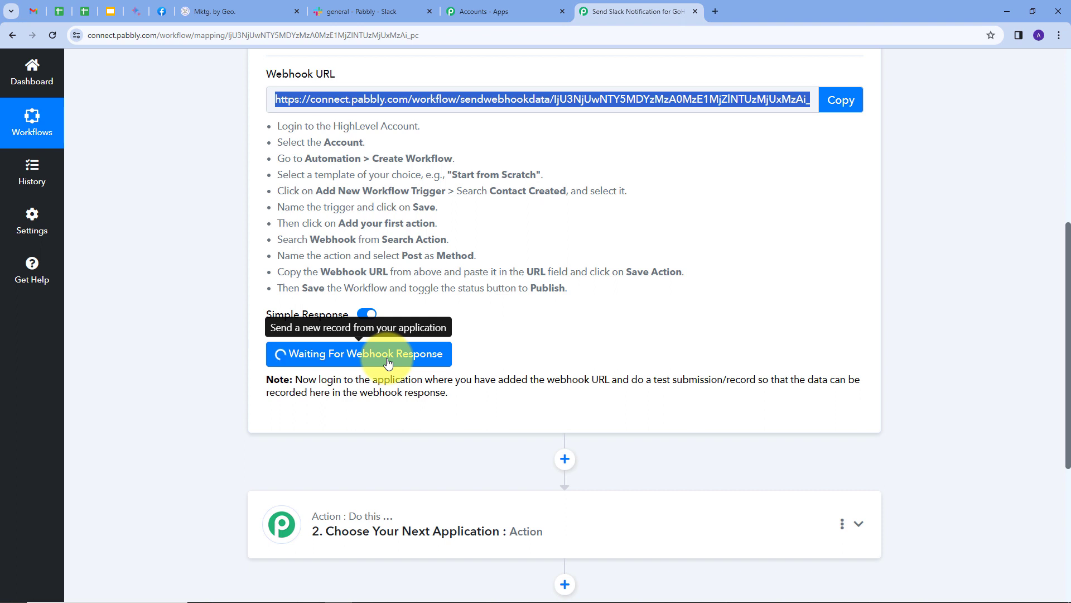
pyautogui.click(223, 11)
pyautogui.click(47, 77)
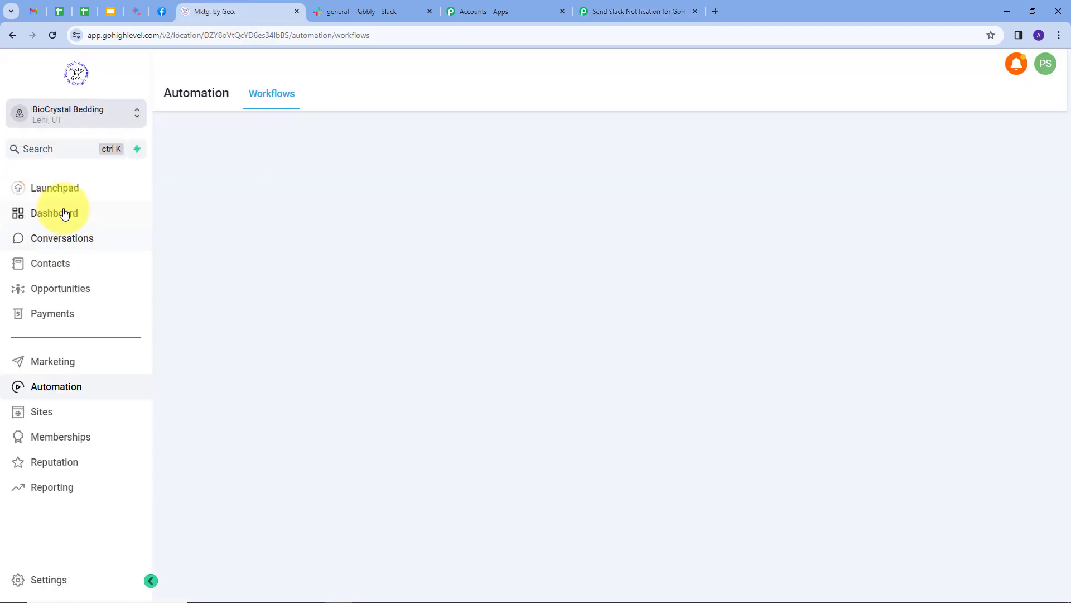
pyautogui.click(56, 268)
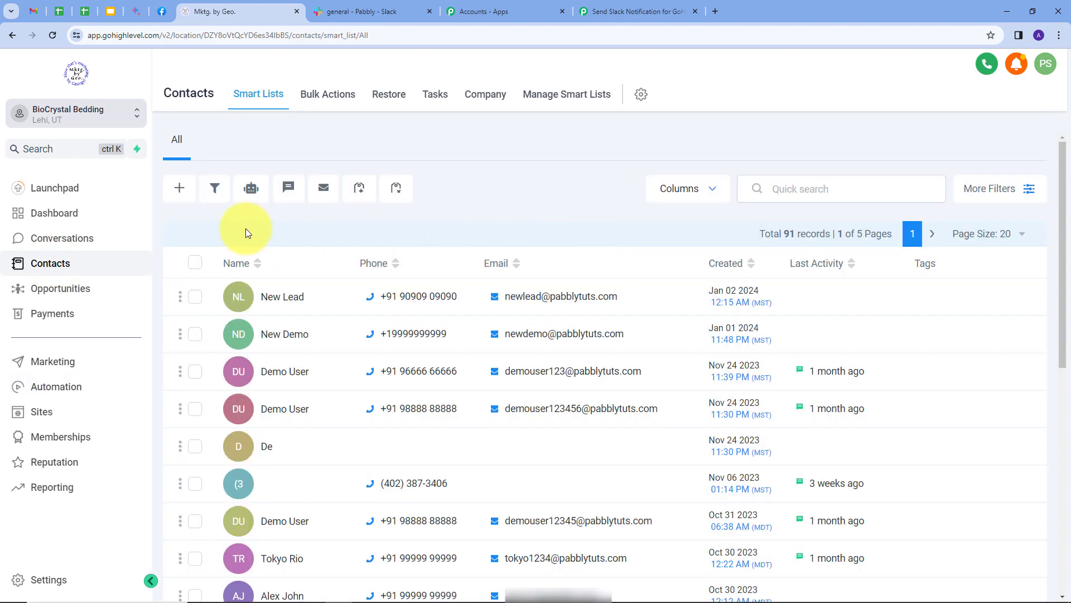
pyautogui.click(179, 189)
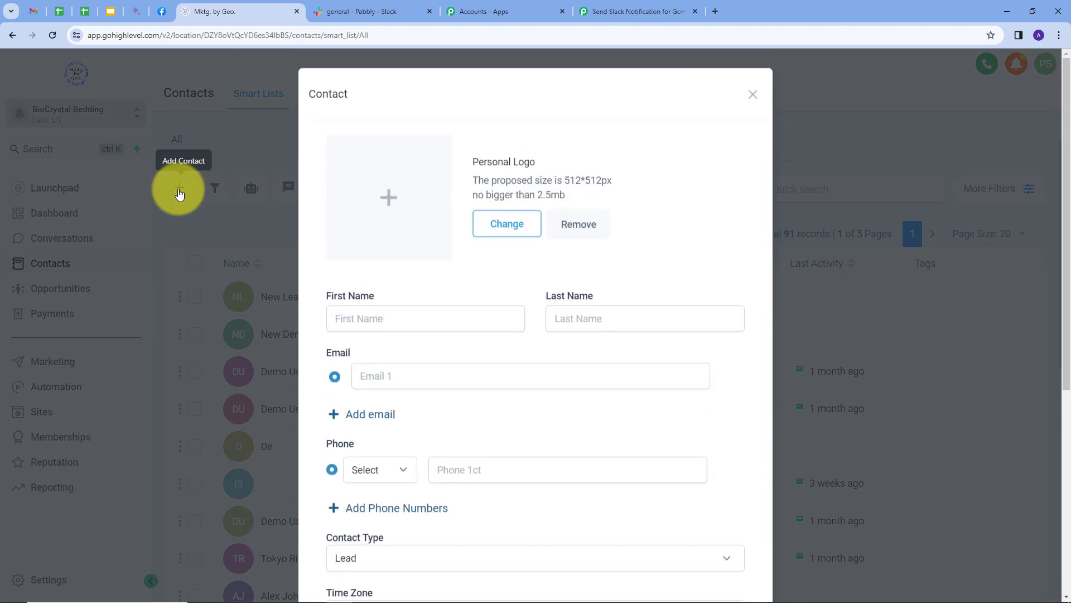
# Step: Enter New as the contact's first name and Contact as the last name, and fill in the contact's email
pyautogui.scroll(-5, 459, 304)
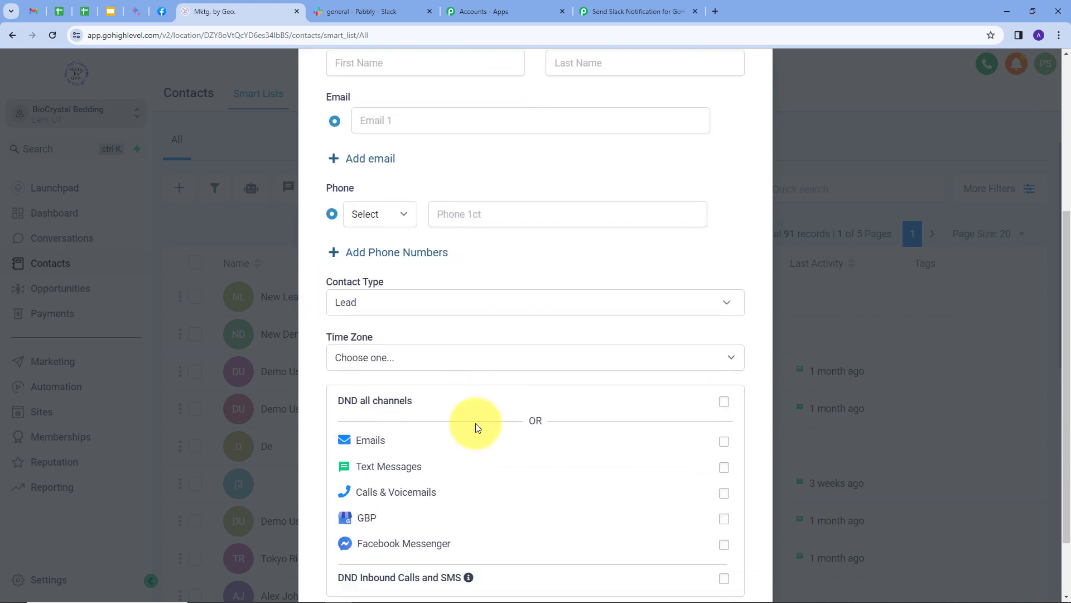
pyautogui.scroll(-2, 474, 429)
pyautogui.scroll(5, 433, 239)
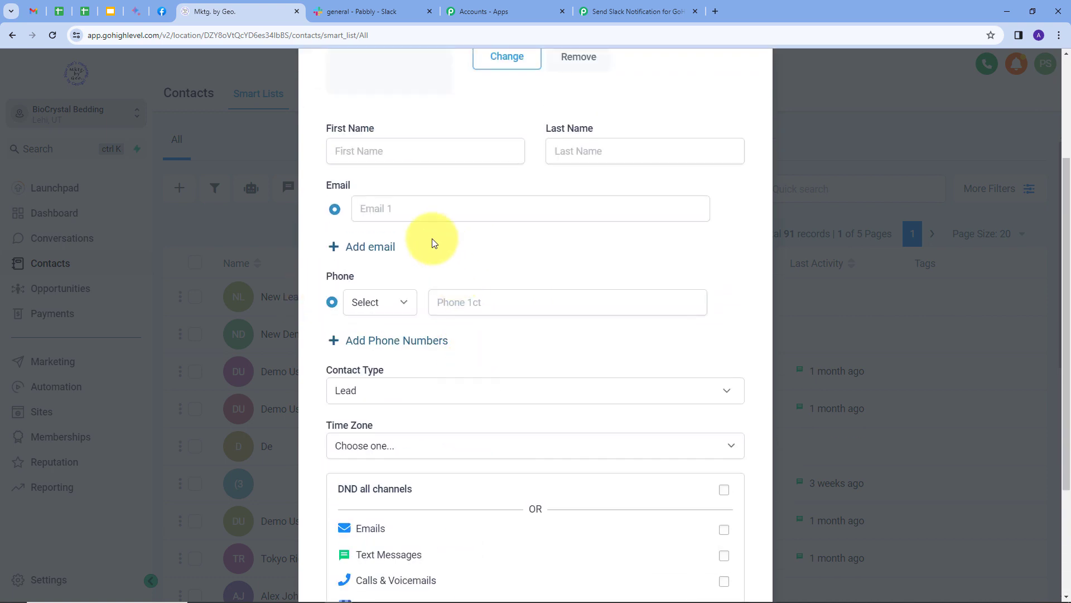
pyautogui.click(382, 151)
pyautogui.write('New')
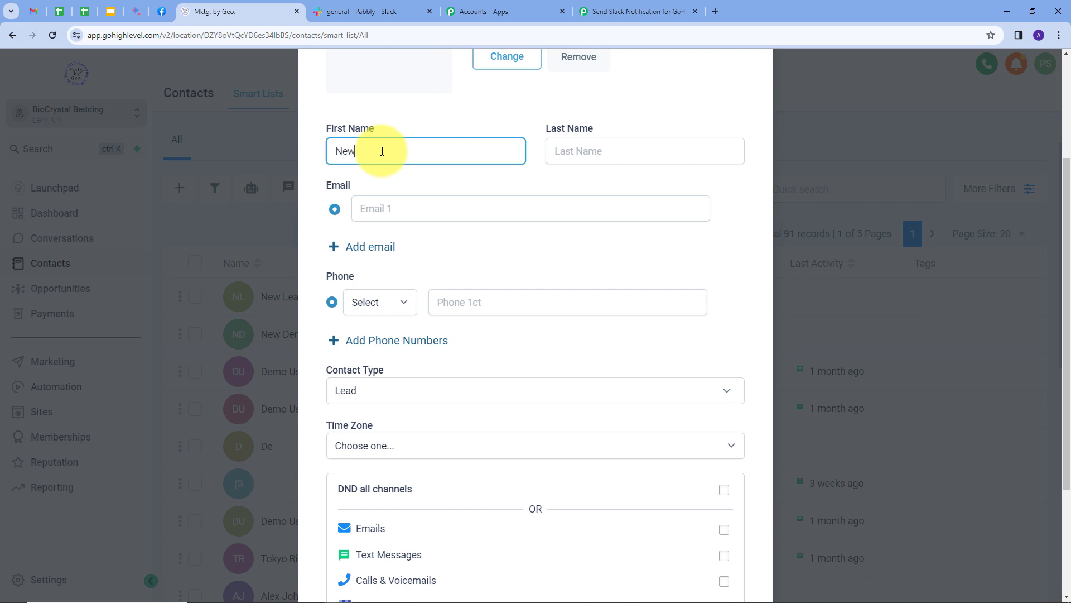
pyautogui.click(581, 156)
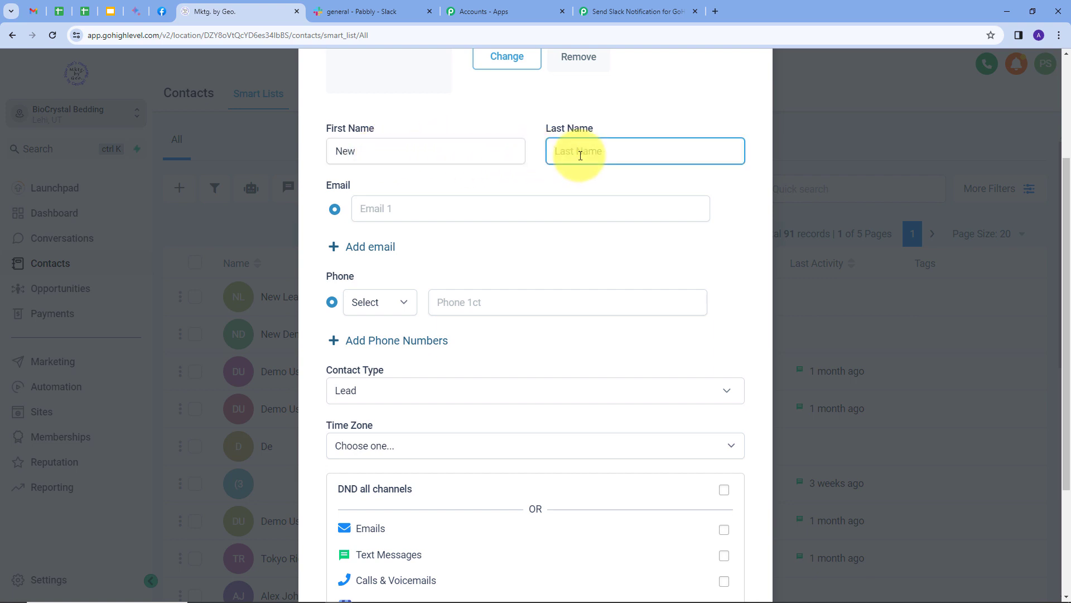
pyautogui.write('Contact')
pyautogui.click(444, 217)
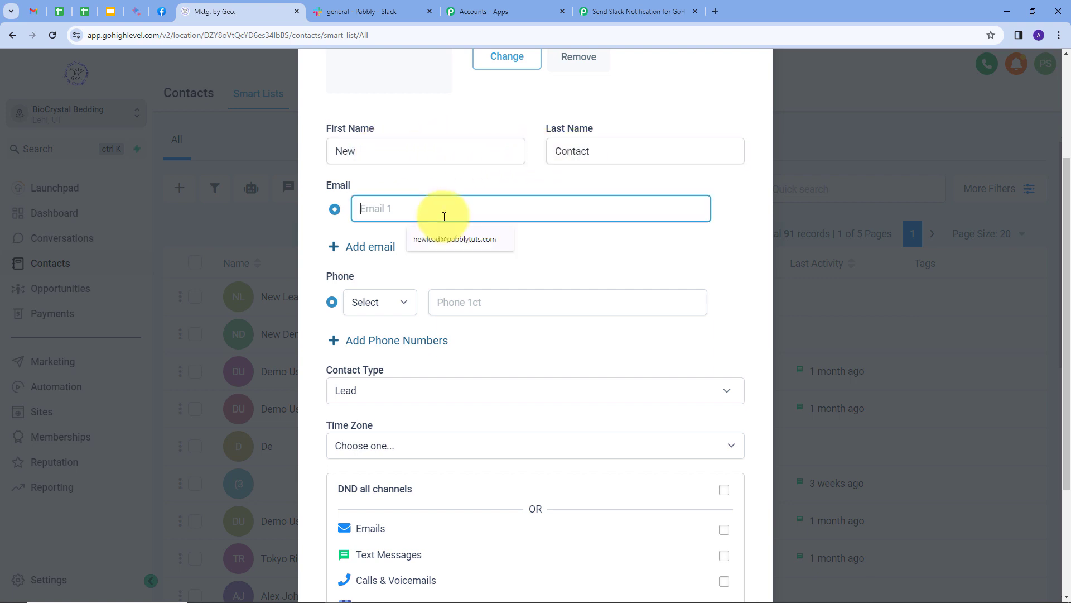
pyautogui.hotkey('ctrl', 'v')
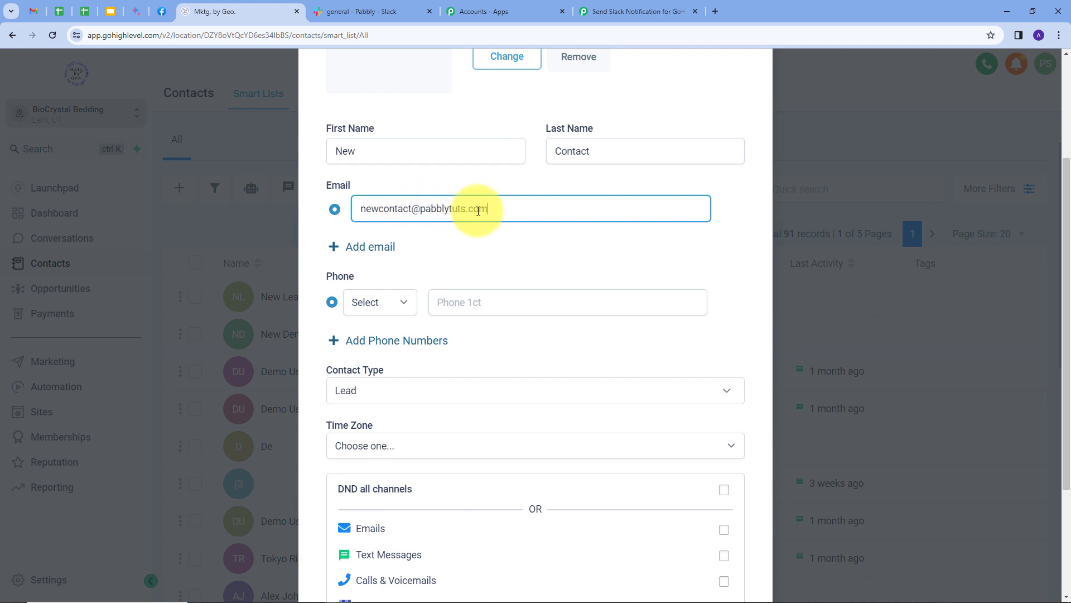
# Step: Set the contact's phone type to Mobile and fill in the phone number with its country code
pyautogui.click(403, 301)
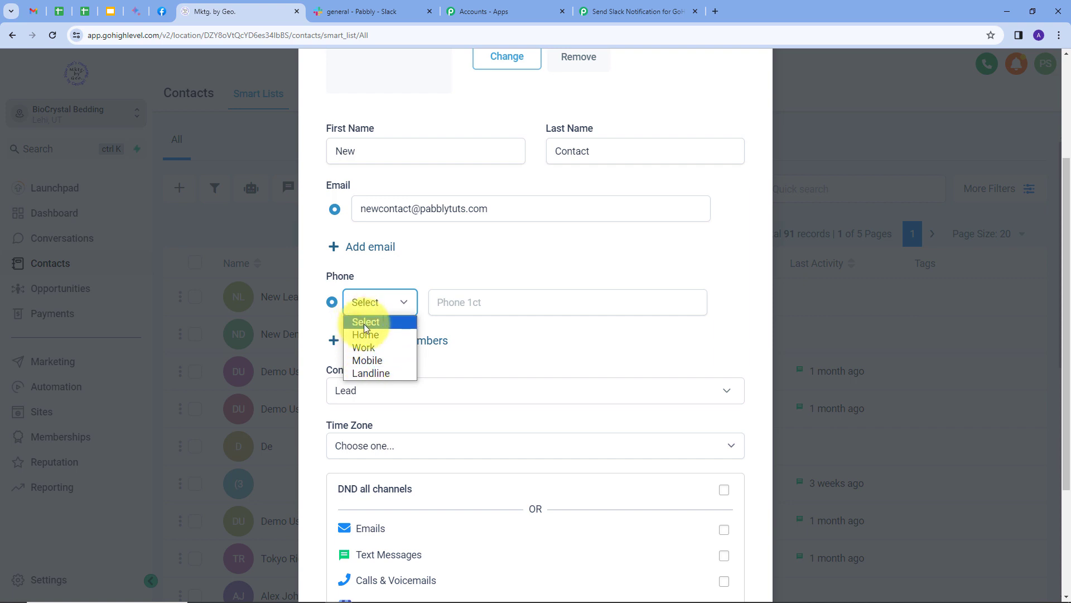
pyautogui.click(367, 360)
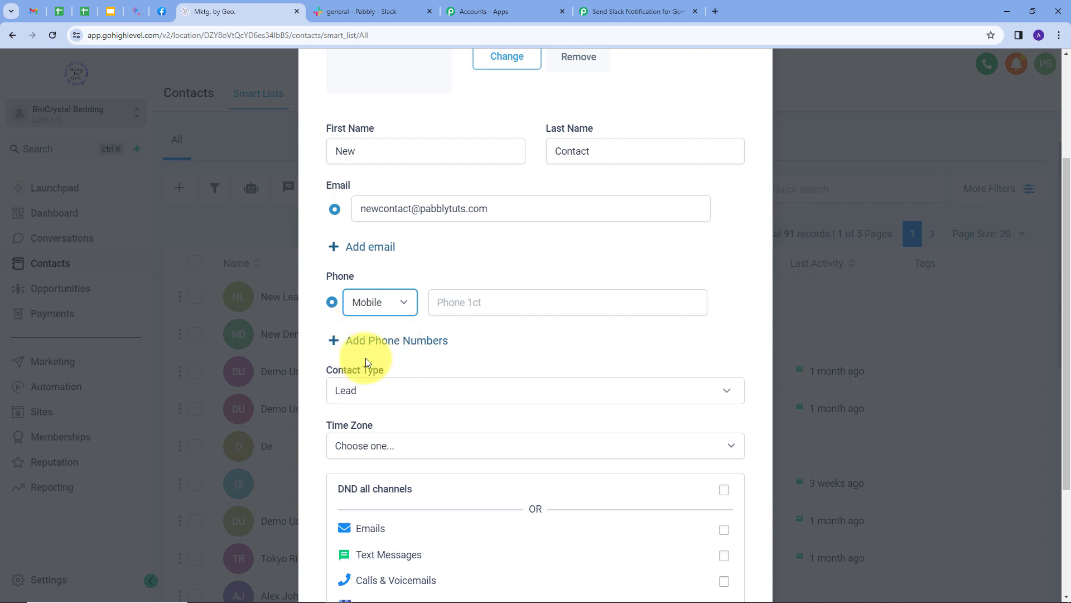
pyautogui.click(470, 304)
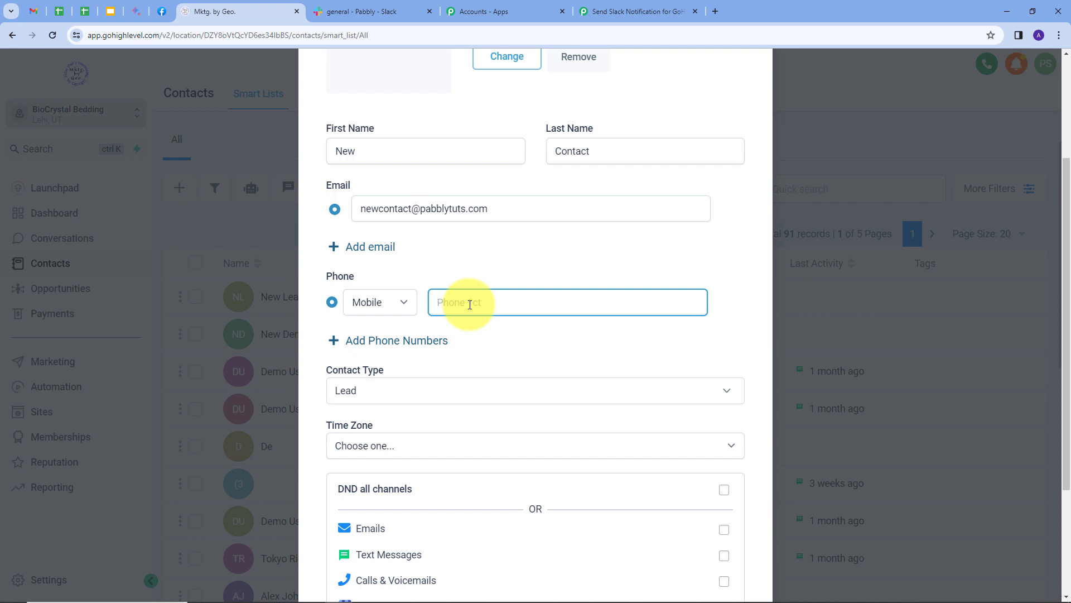
pyautogui.write('+91')
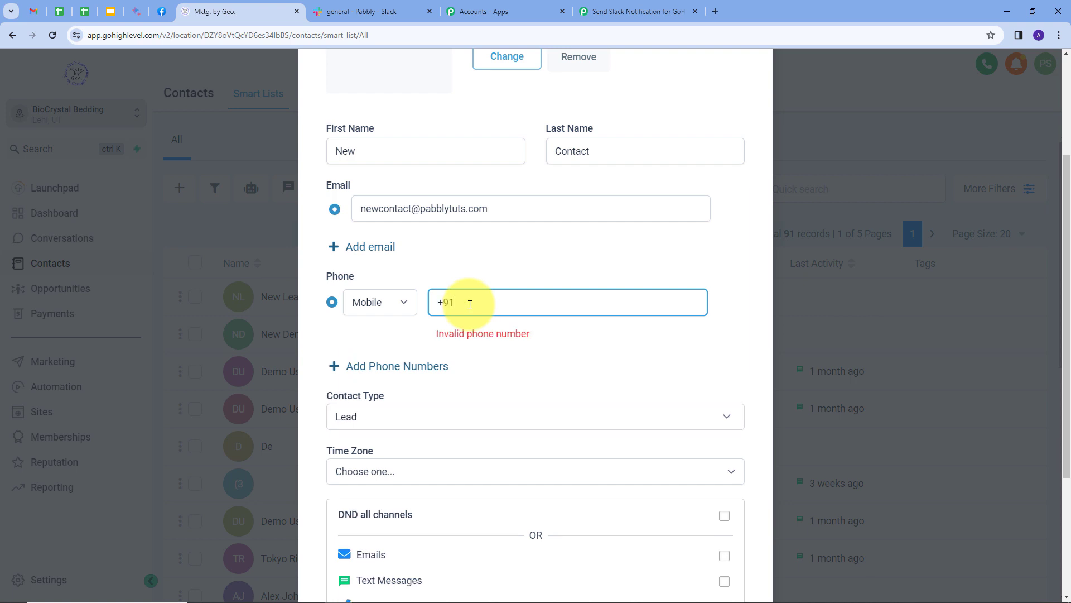
pyautogui.write(' 99999 99999')
# Step: Set the contact type to Customer and save the new contact
pyautogui.scroll(-2, 467, 274)
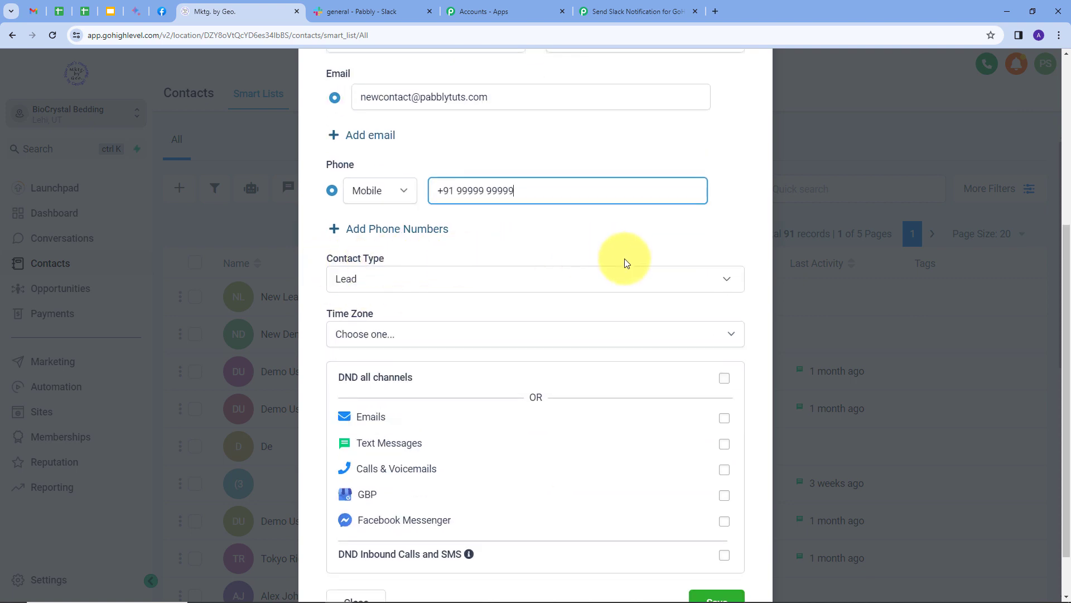
pyautogui.click(530, 279)
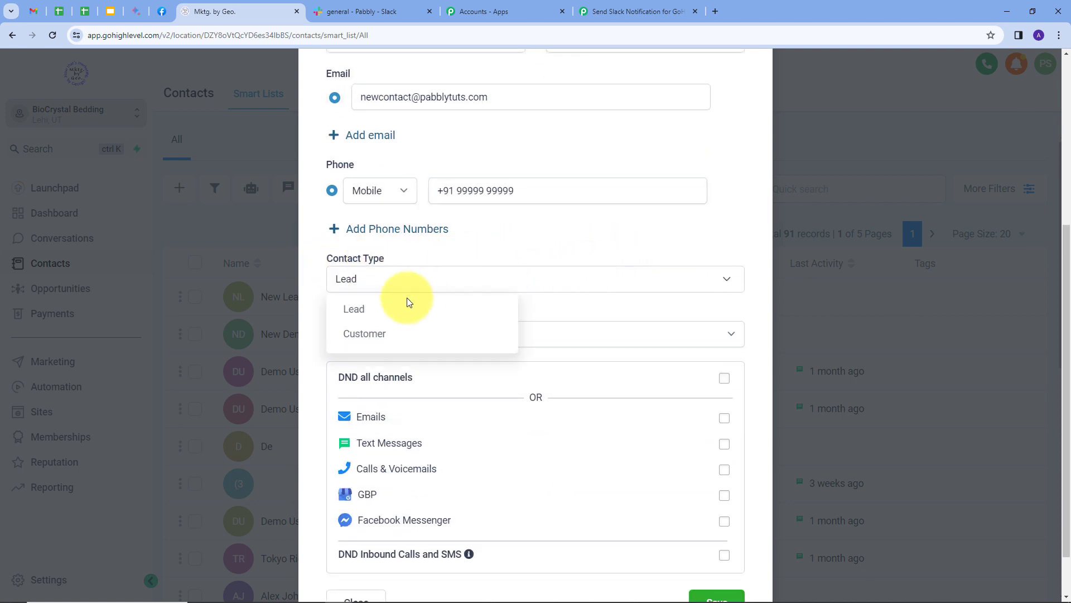
pyautogui.click(373, 335)
pyautogui.scroll(-1, 389, 285)
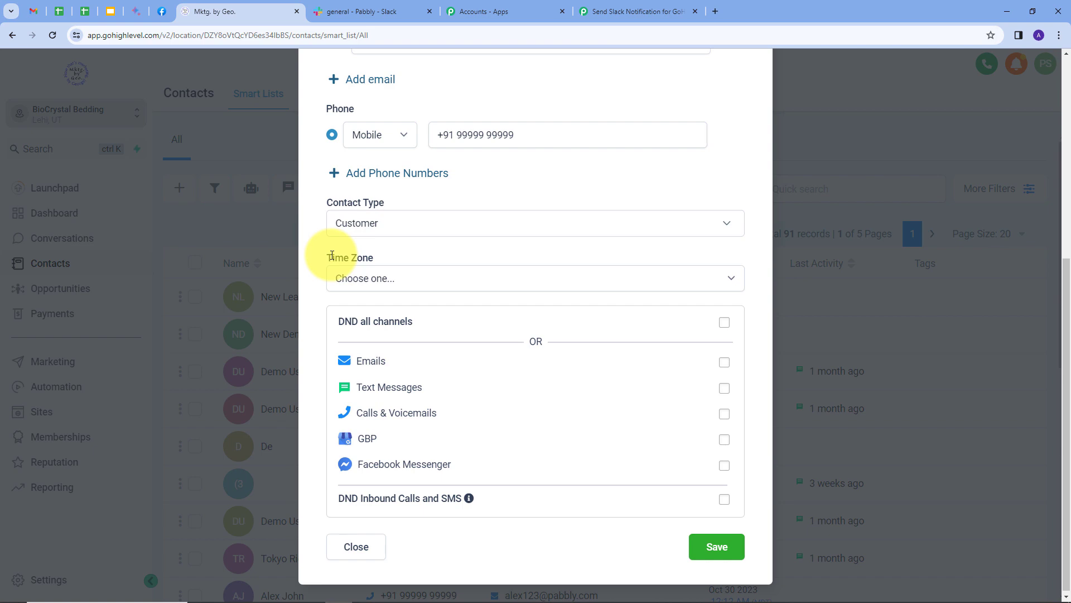
pyautogui.click(706, 546)
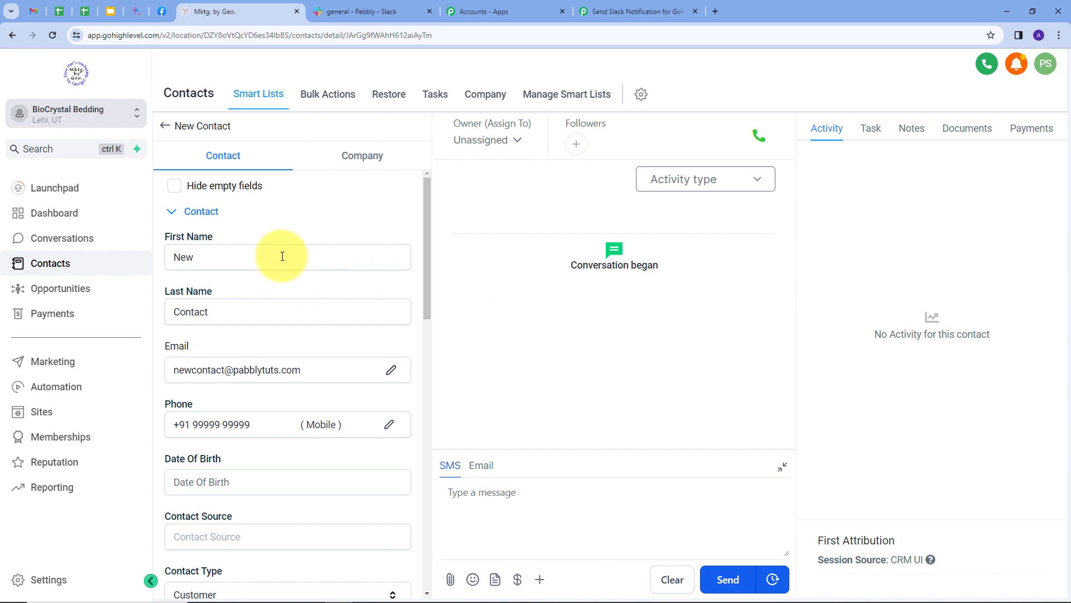
# Step: Review the saved contact's name, email, phone and contact type on its detail page
pyautogui.scroll(-1, 196, 275)
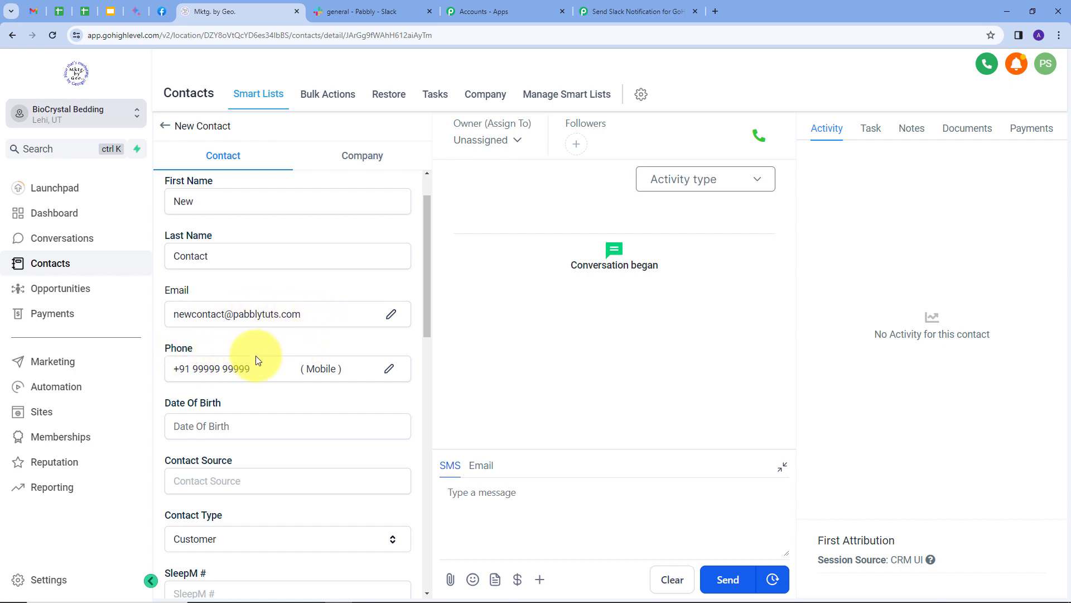
pyautogui.moveTo(258, 365); pyautogui.dragTo(168, 364)
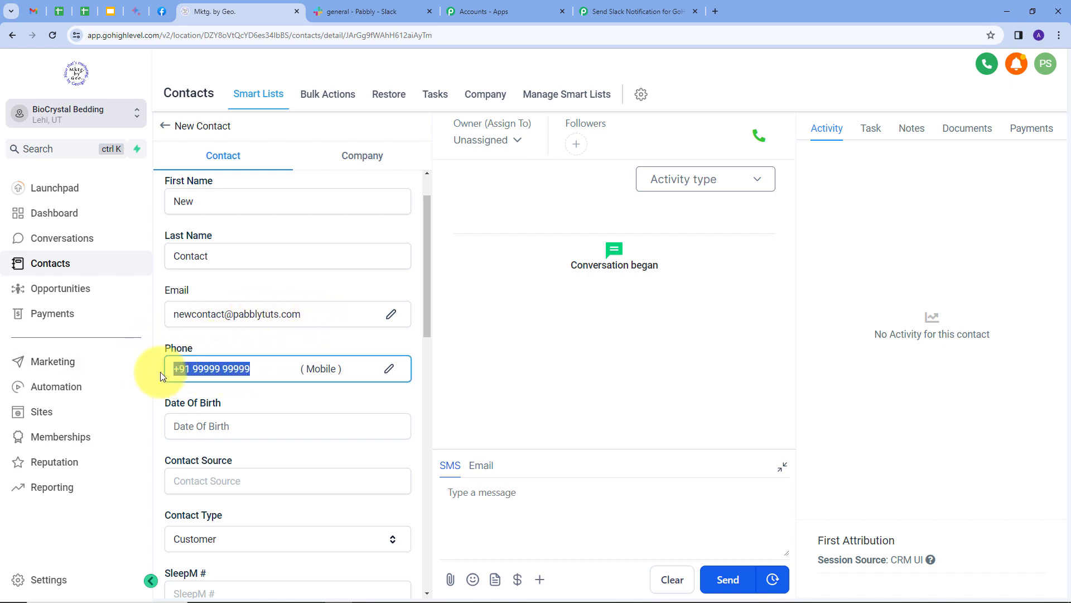
pyautogui.scroll(-2, 263, 317)
pyautogui.scroll(3, 260, 327)
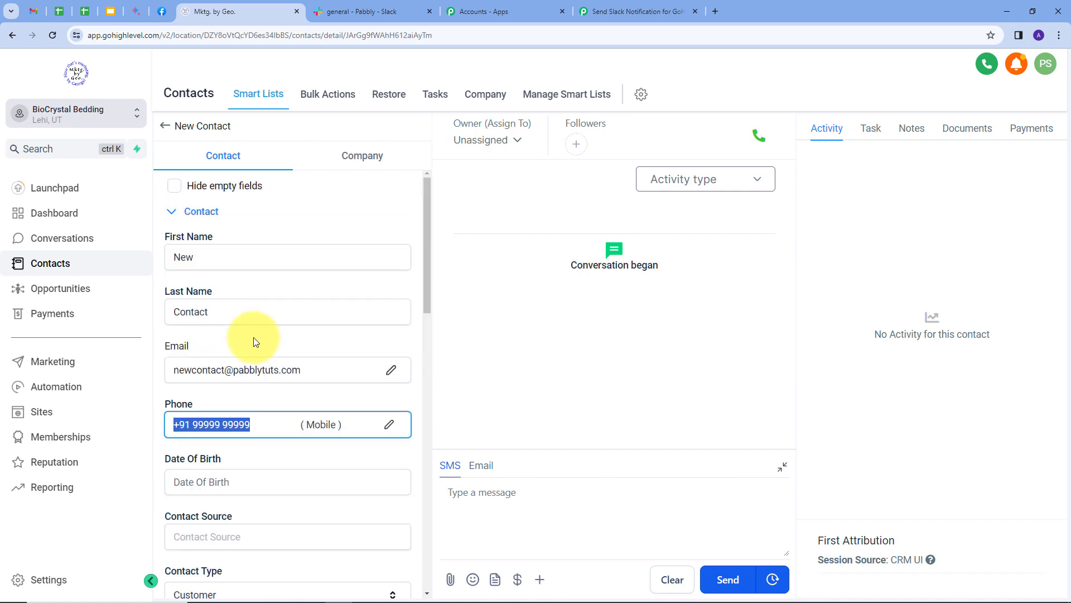
pyautogui.click(254, 341)
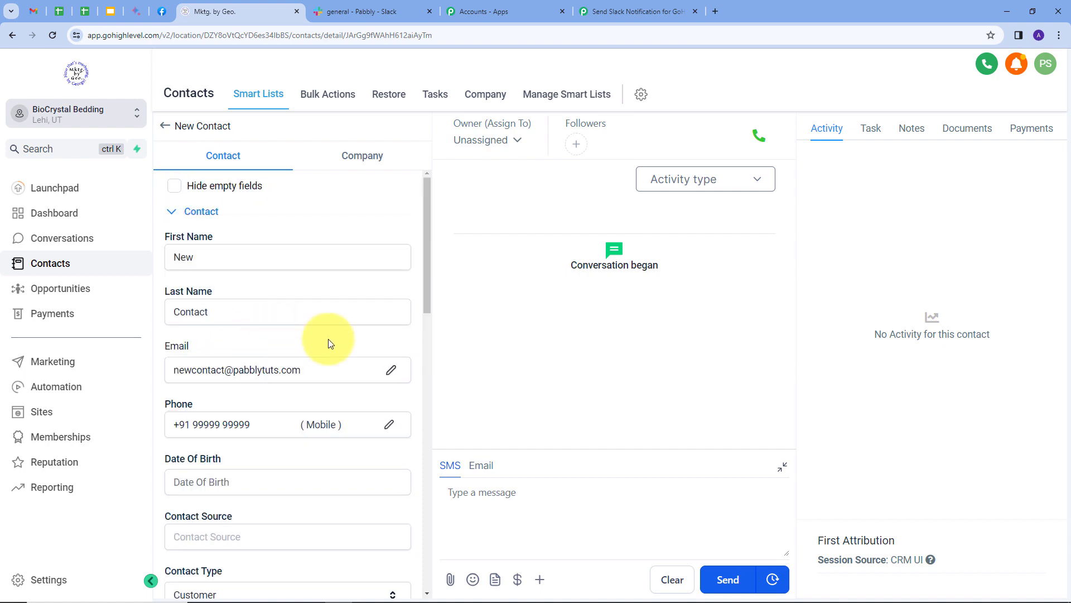
# Step: Switch to the Pabbly Connect workflow and check the captured webhook response for the new contact's phone, name, email and contact type
pyautogui.click(621, 11)
pyautogui.scroll(-3, 516, 228)
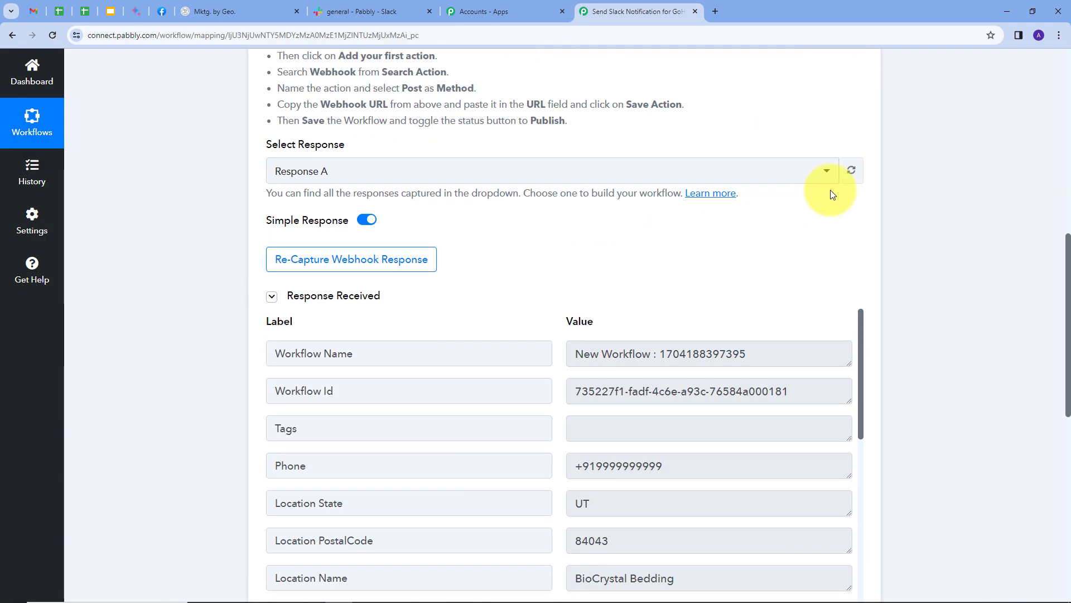
pyautogui.scroll(-1, 585, 226)
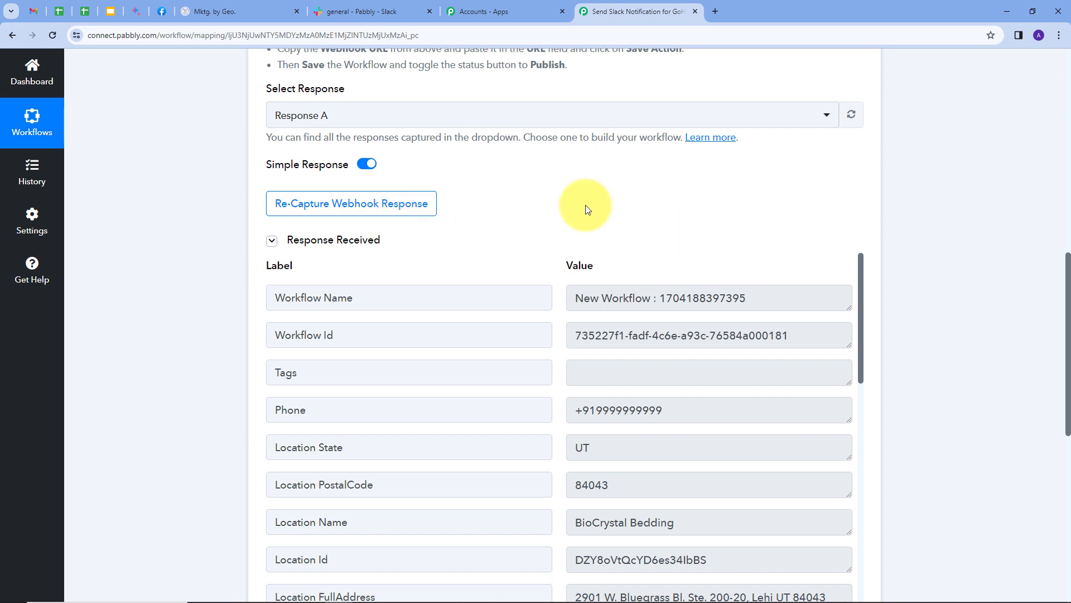
pyautogui.scroll(-1, 690, 284)
pyautogui.moveTo(679, 357); pyautogui.dragTo(557, 359)
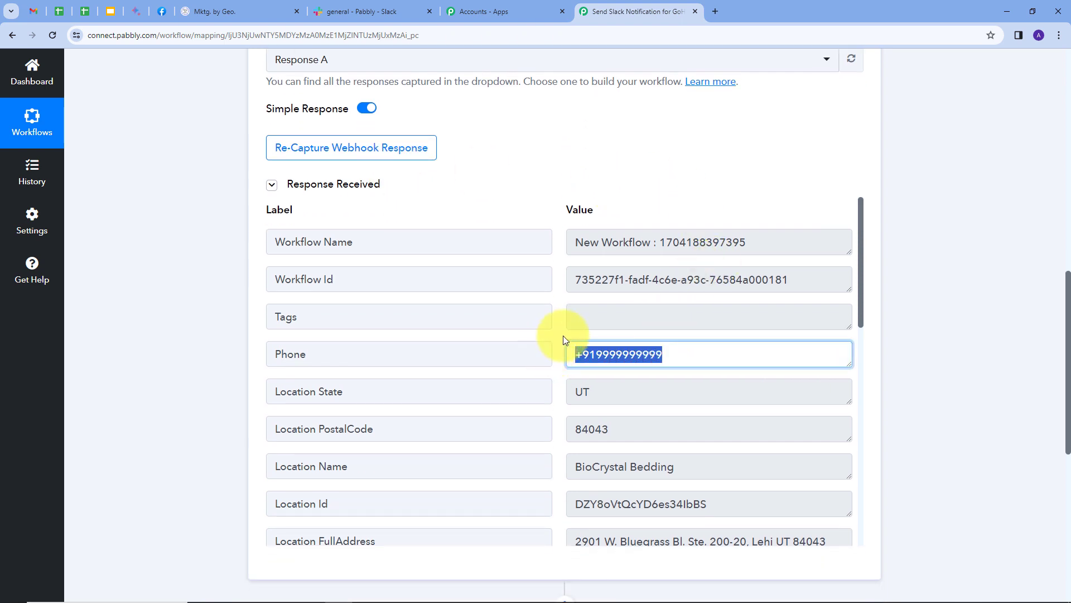
pyautogui.scroll(-1, 658, 316)
pyautogui.scroll(-6, 658, 316)
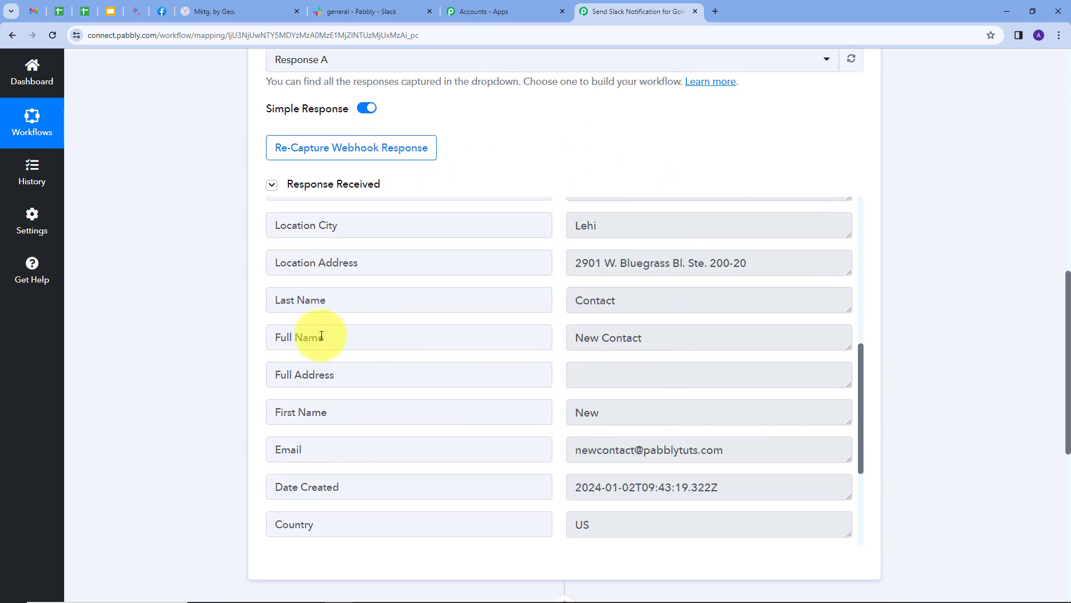
pyautogui.moveTo(650, 337); pyautogui.dragTo(552, 349)
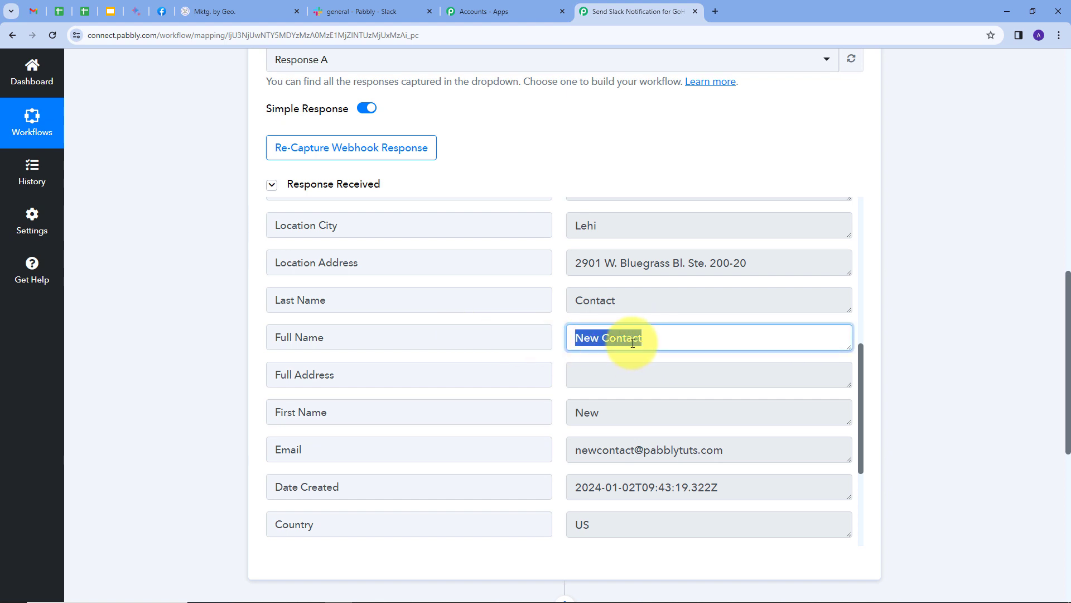
pyautogui.scroll(-1, 625, 385)
pyautogui.moveTo(617, 357); pyautogui.dragTo(535, 365)
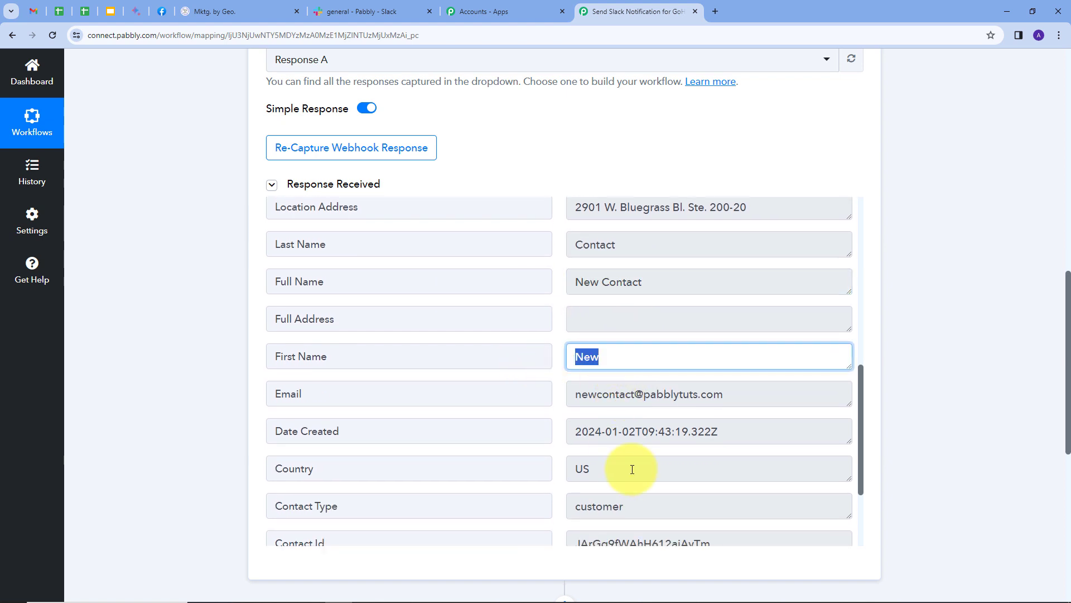
pyautogui.moveTo(641, 247); pyautogui.dragTo(541, 251)
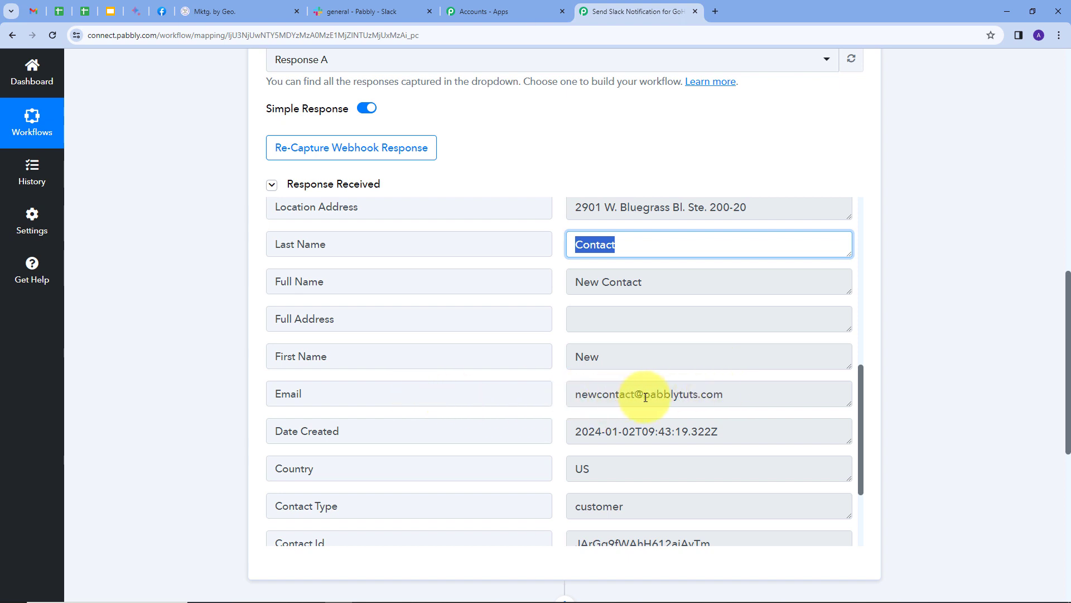
pyautogui.scroll(-3, 747, 385)
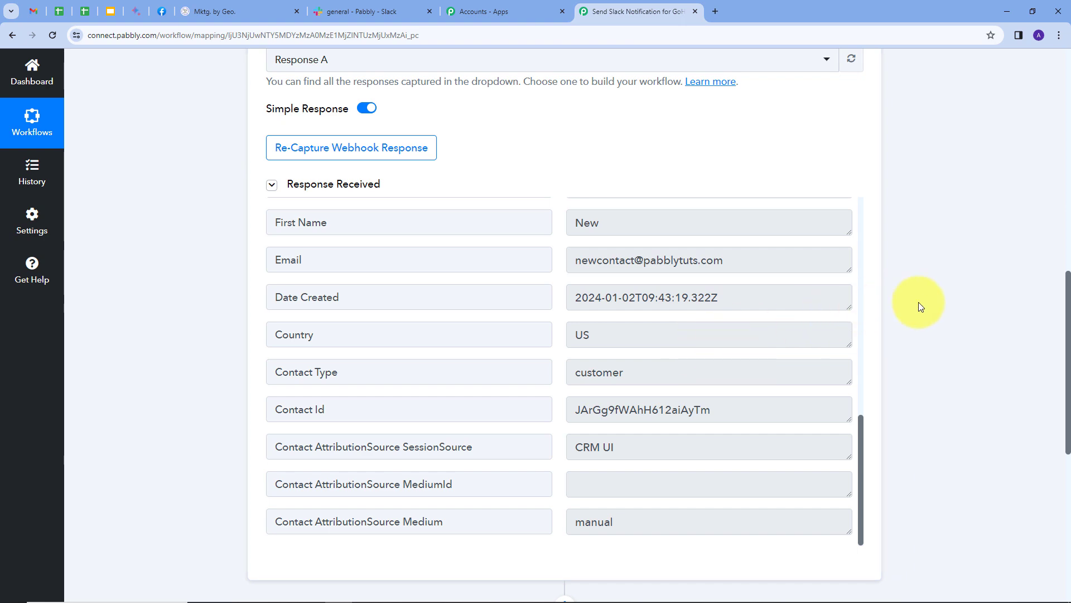
# Step: Choose Slack as the app for the workflow's second step and set its action event to Send Channel Message
pyautogui.scroll(-5, 918, 302)
pyautogui.click(639, 400)
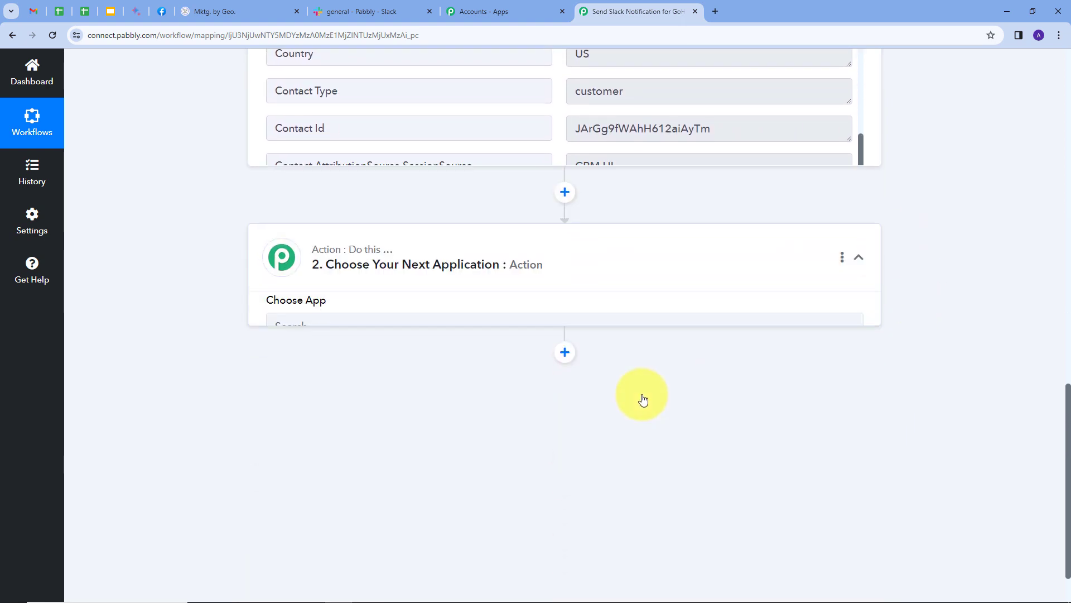
pyautogui.click(320, 289)
pyautogui.write('slac')
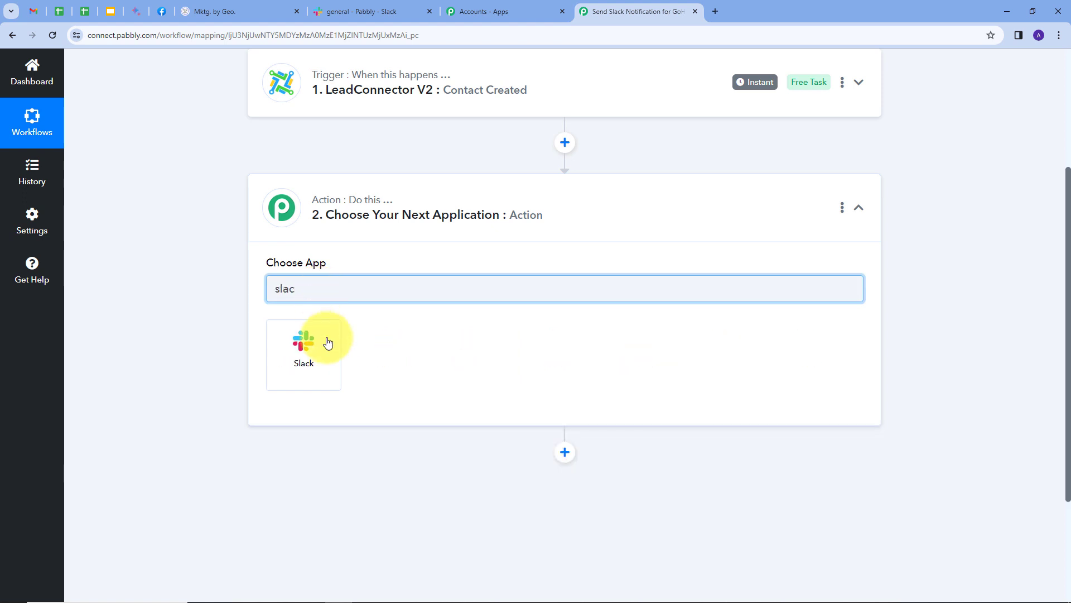
pyautogui.click(328, 343)
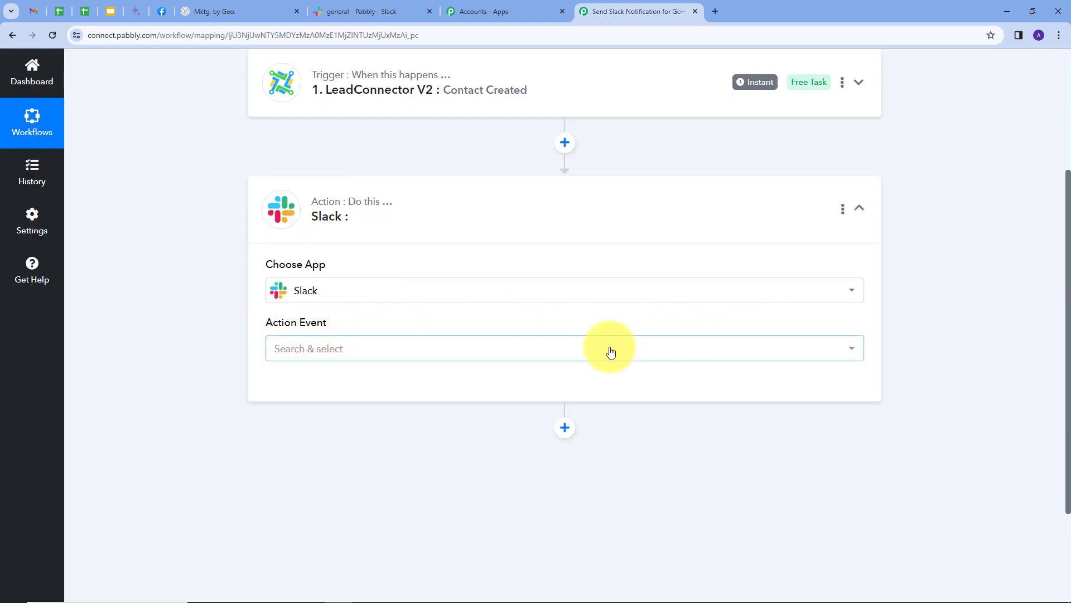
pyautogui.click(538, 351)
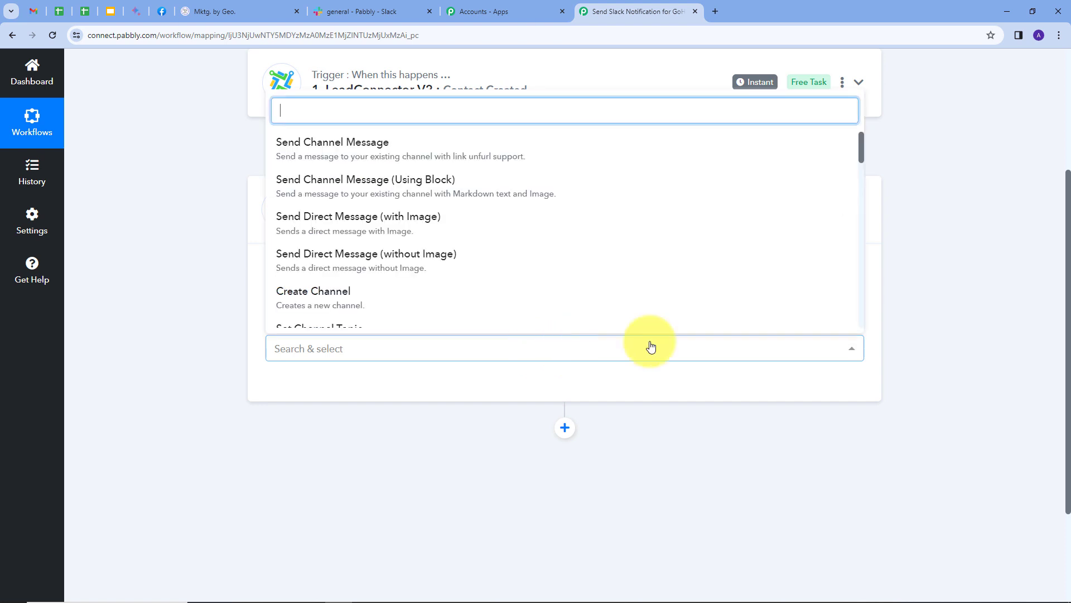
pyautogui.click(342, 163)
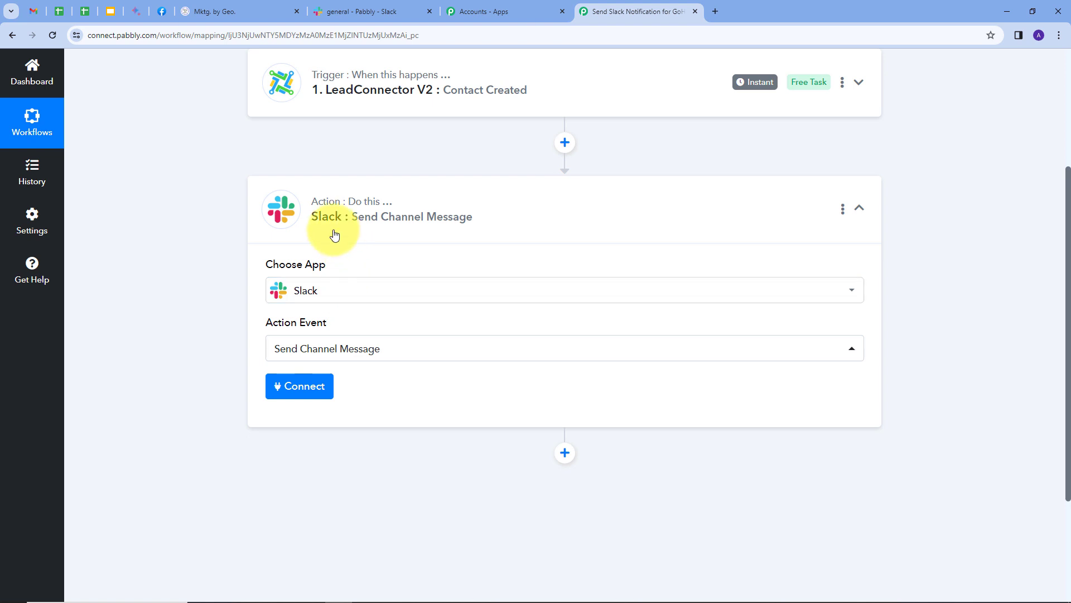
# Step: Add a new Slack connection with token type bot and allow Pabbly Connect to access the Slack workspace
pyautogui.click(295, 387)
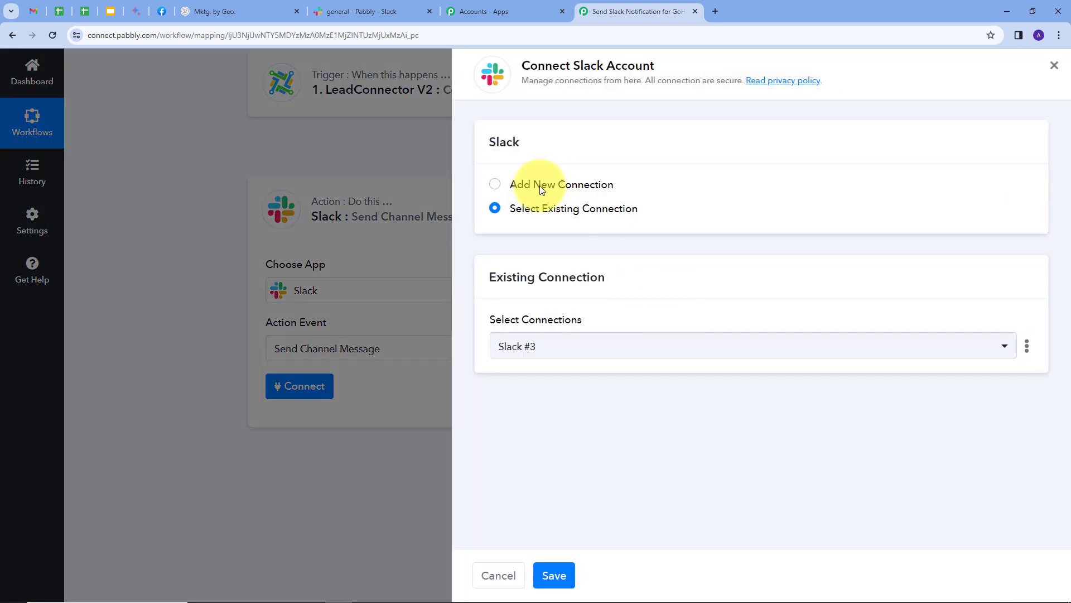
pyautogui.click(538, 185)
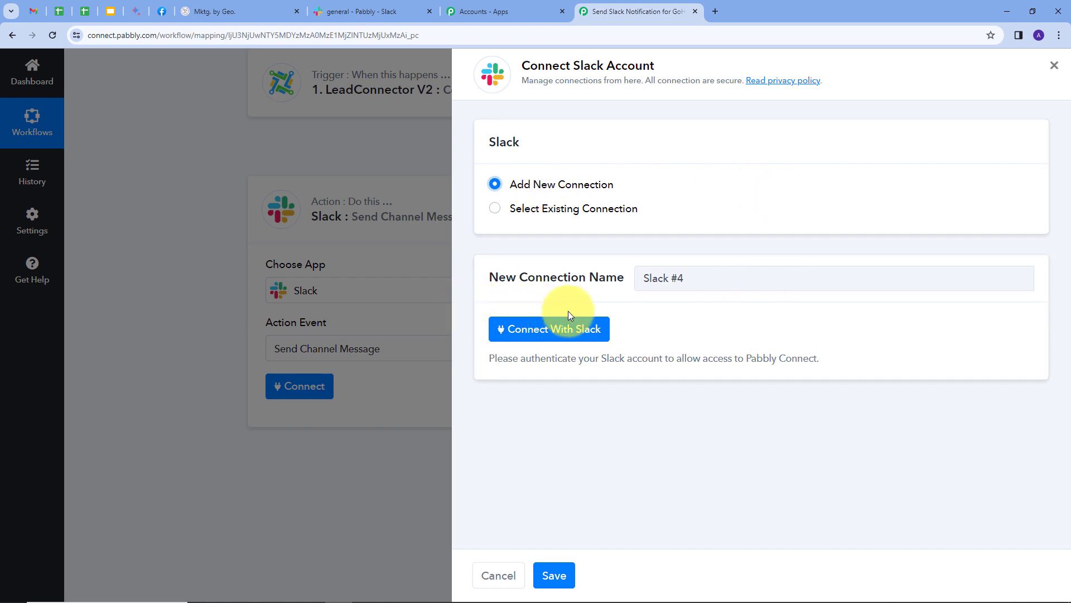
pyautogui.click(515, 331)
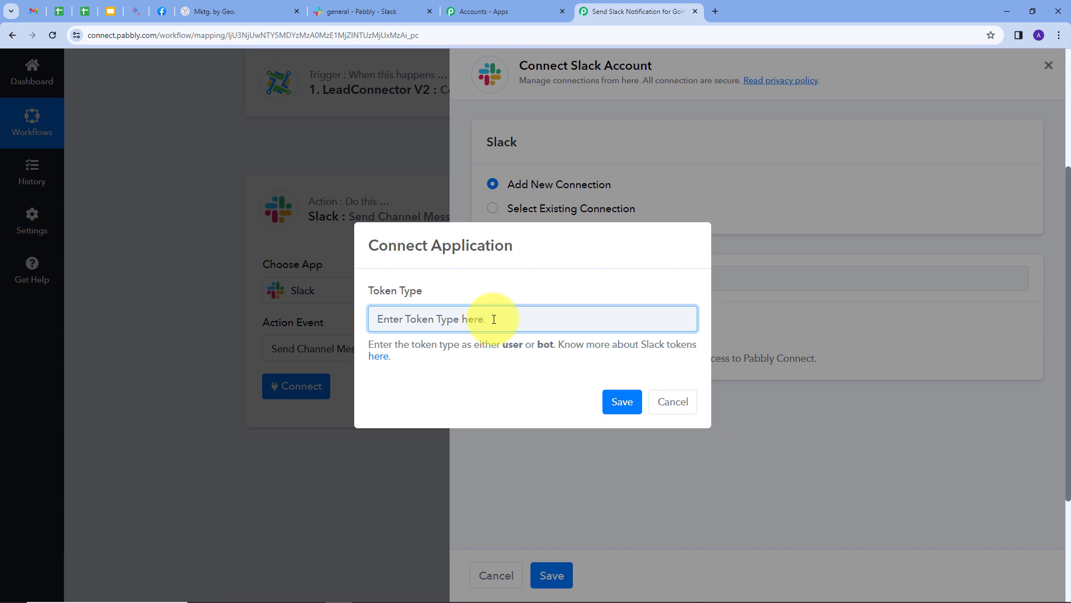
pyautogui.write('bot')
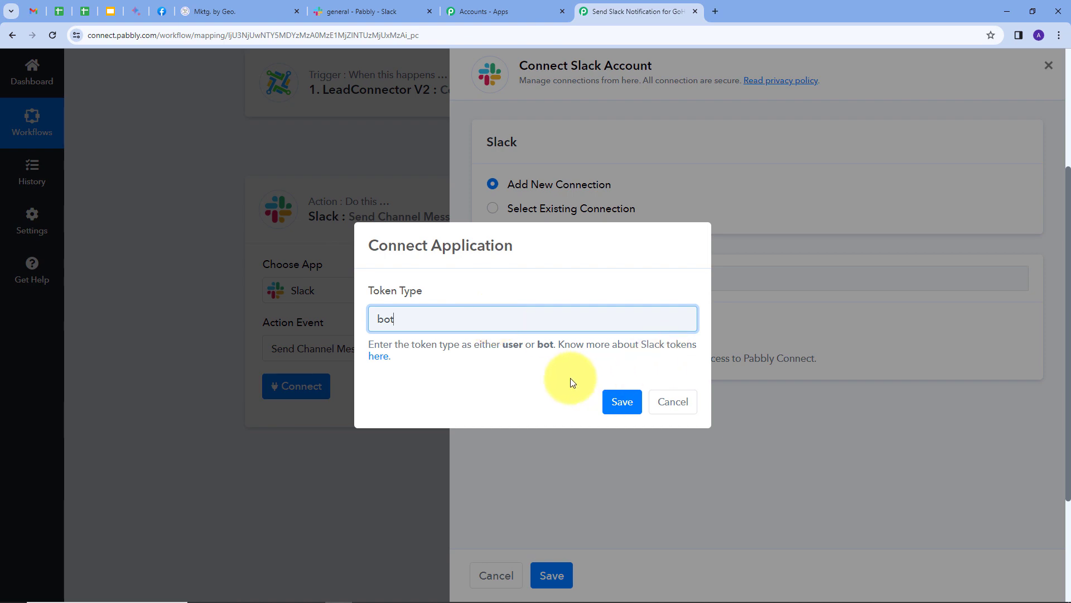
pyautogui.click(617, 400)
pyautogui.scroll(-4, 284, 220)
pyautogui.scroll(-1, 284, 224)
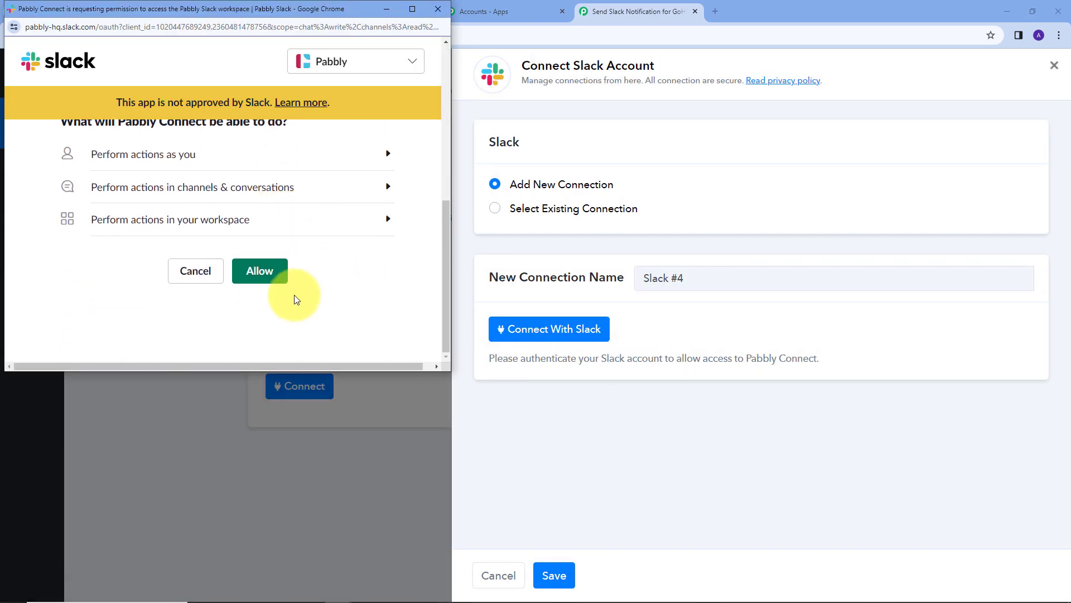
pyautogui.click(260, 271)
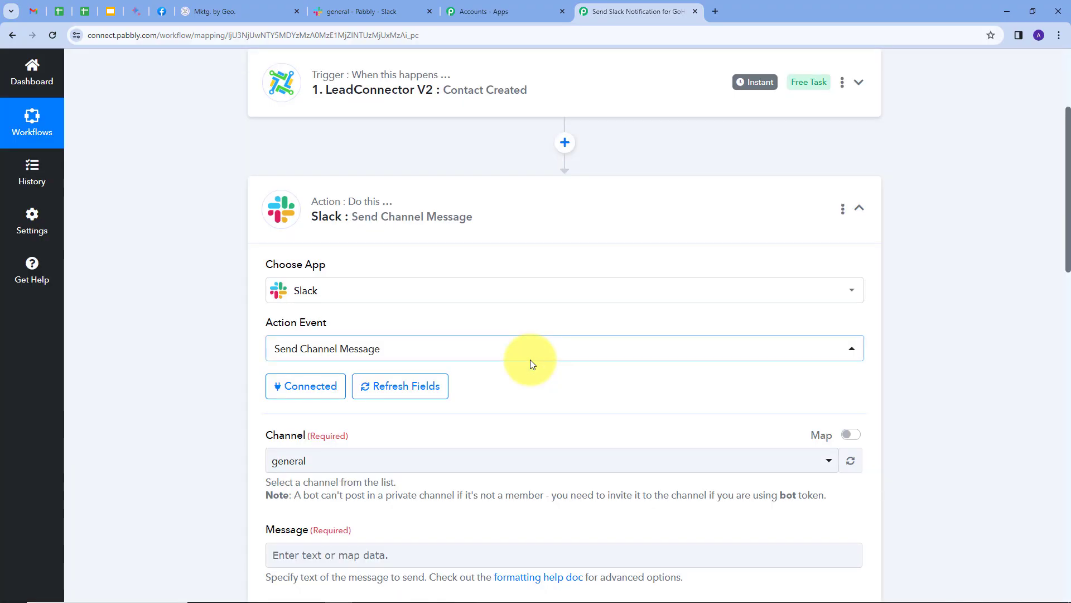
# Step: Look up the target channel in Slack, then select general as the channel for the workflow's message
pyautogui.scroll(-3, 286, 259)
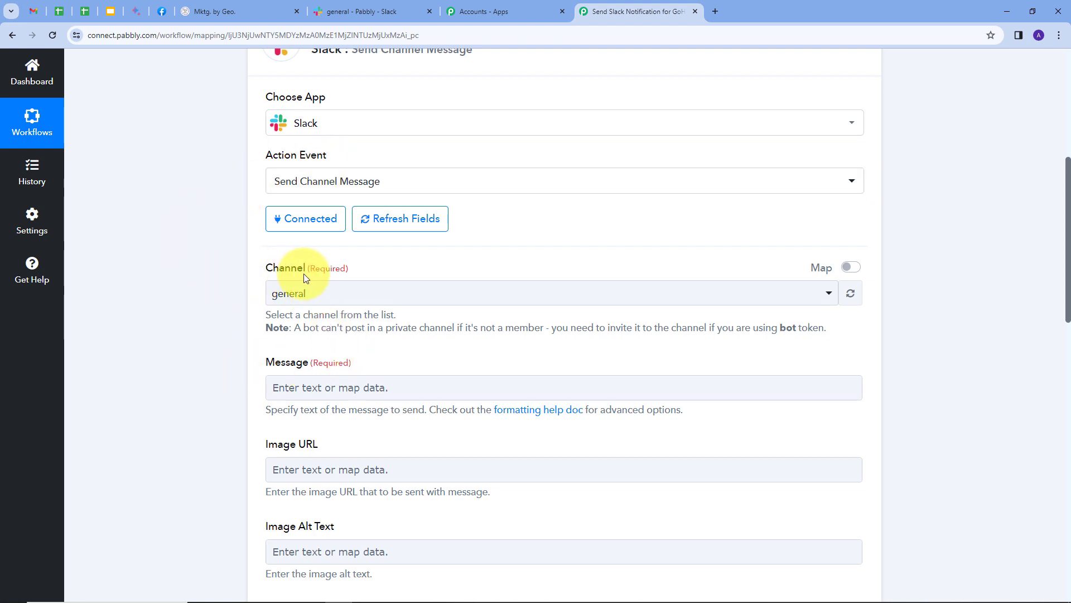
pyautogui.click(360, 12)
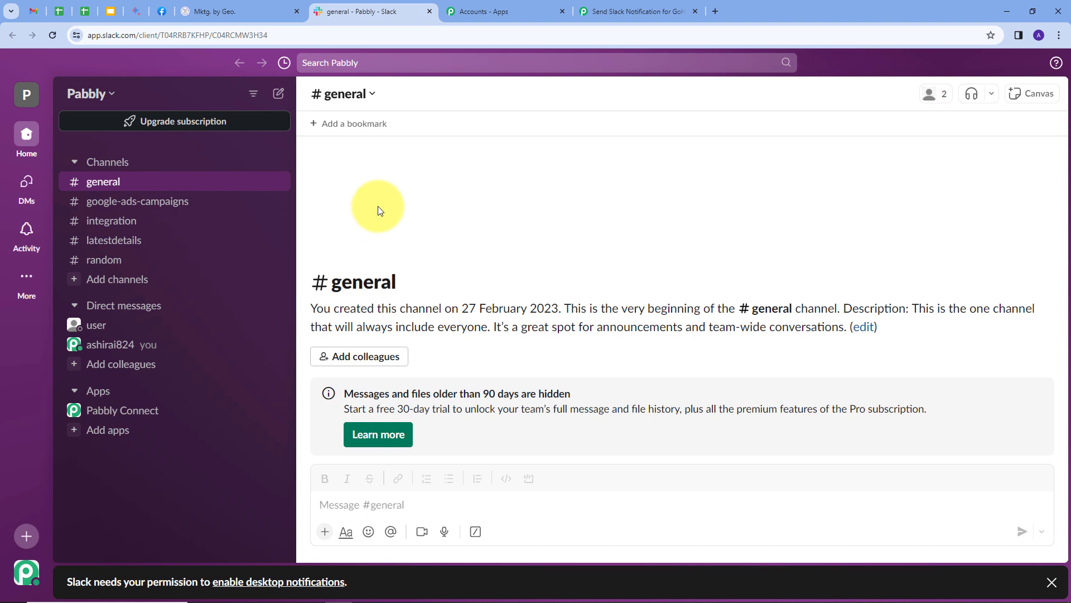
pyautogui.click(618, 17)
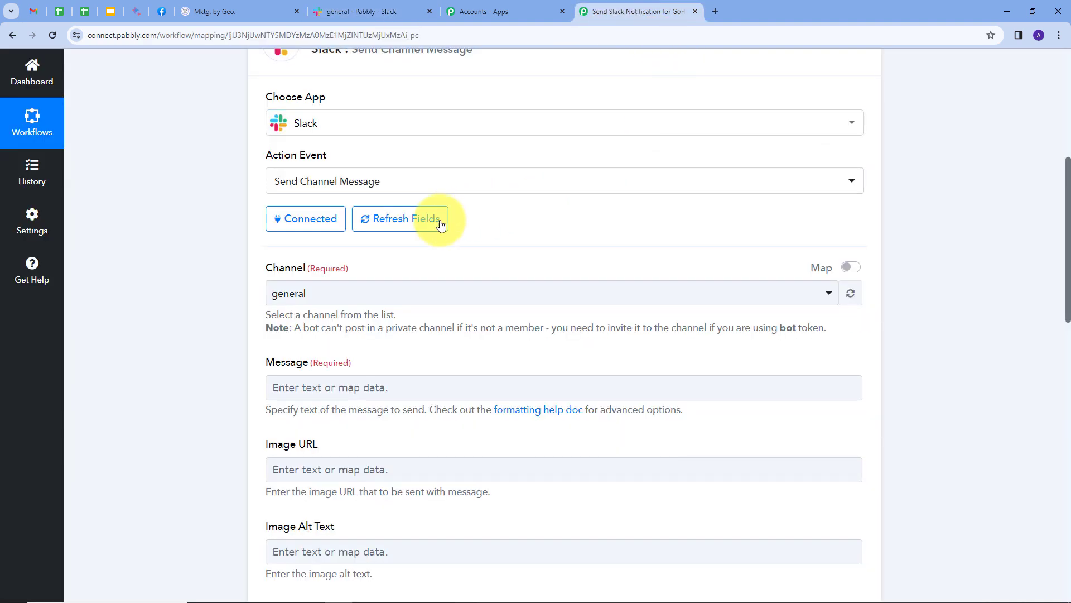
pyautogui.click(531, 298)
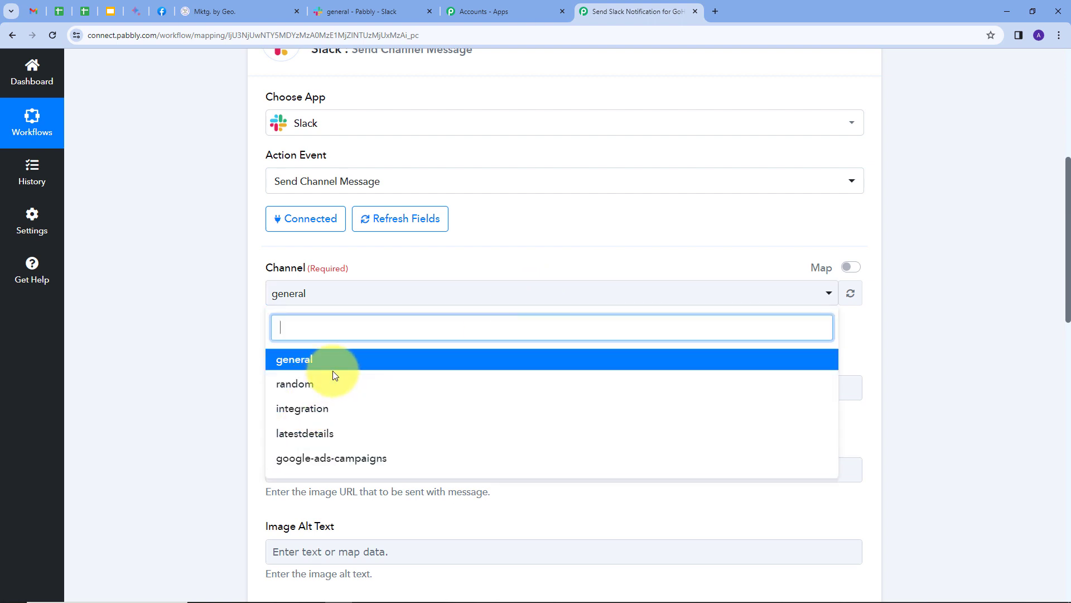
pyautogui.click(295, 363)
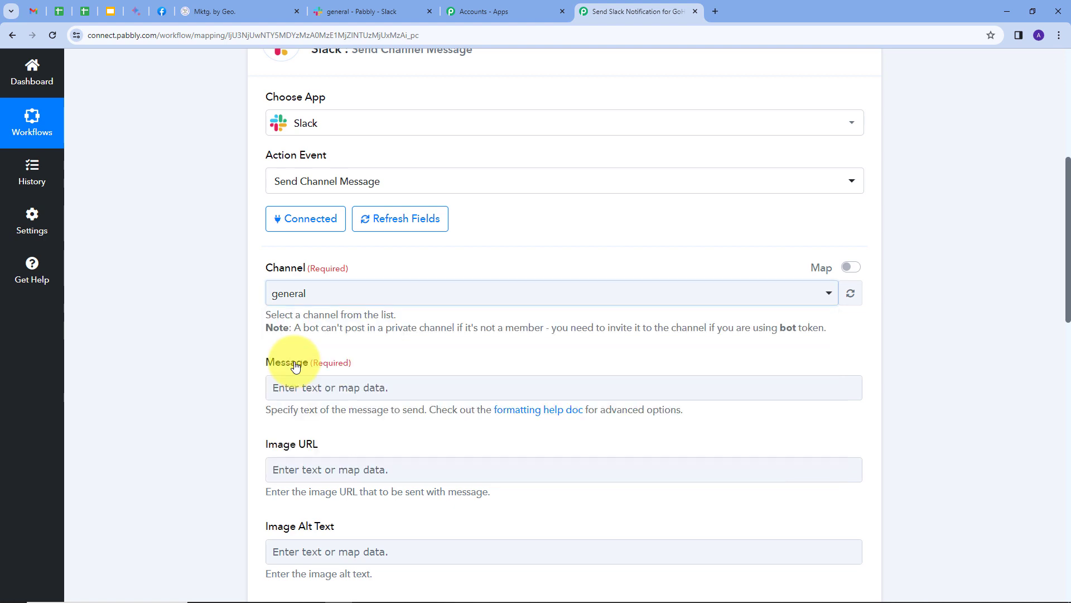
# Step: Write the message "we have added a new contact in GoHighLevel and the details are", followed by separate lines "Name:", "Phone Number:" and "Email:"
pyautogui.scroll(-1, 283, 307)
pyautogui.scroll(-1, 388, 312)
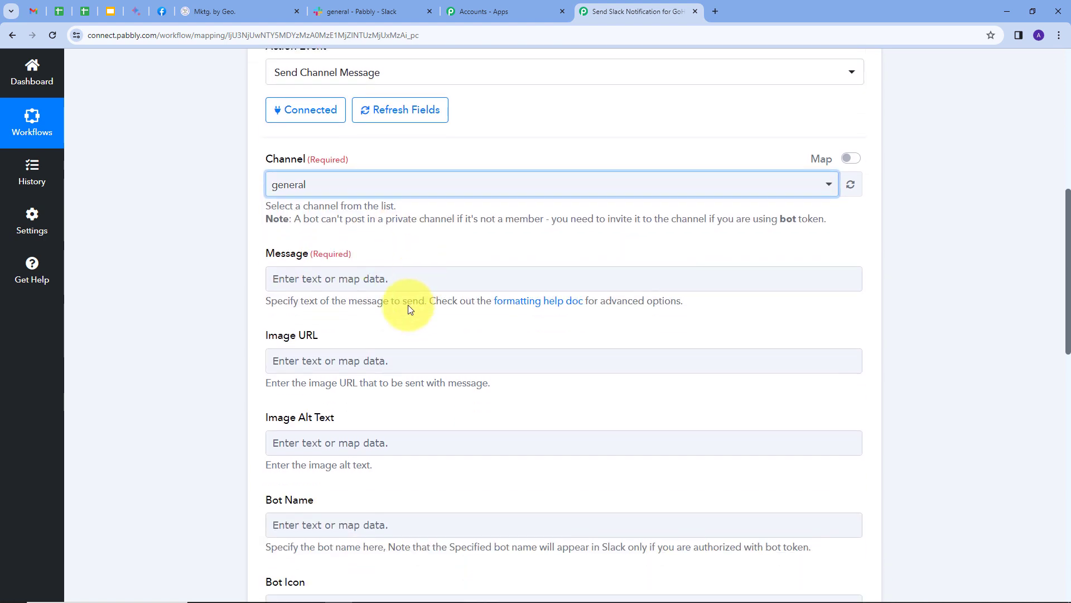
pyautogui.click(348, 275)
pyautogui.write('we have added a new contact in GoHighLevel and the details are Name: Phone Number: Email:')
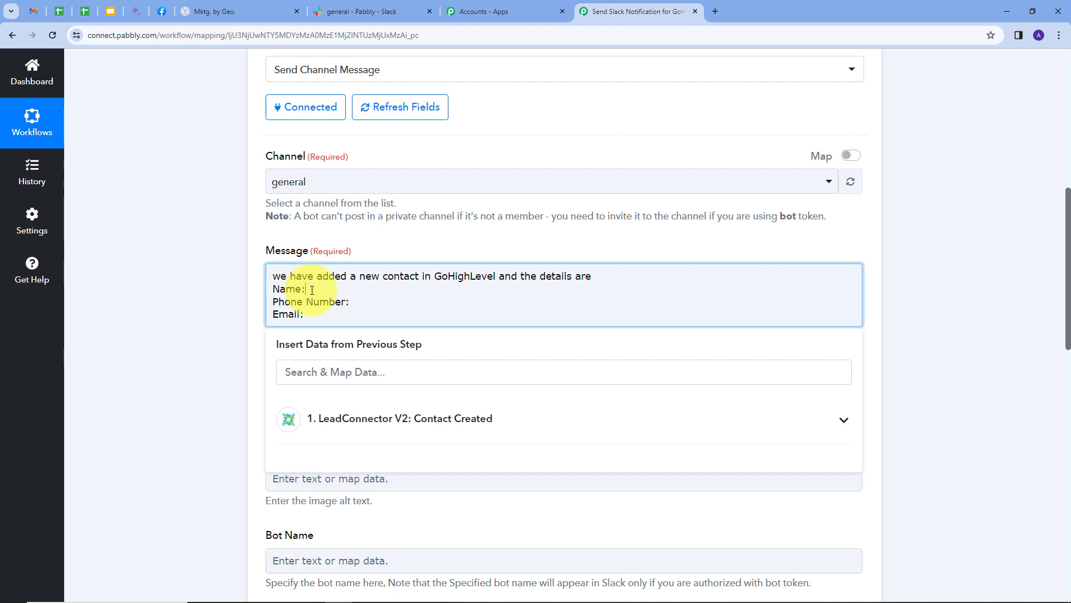
# Step: Map the Full Name field from the LeadConnector V2 trigger data after "Name:" in the message
pyautogui.click(490, 427)
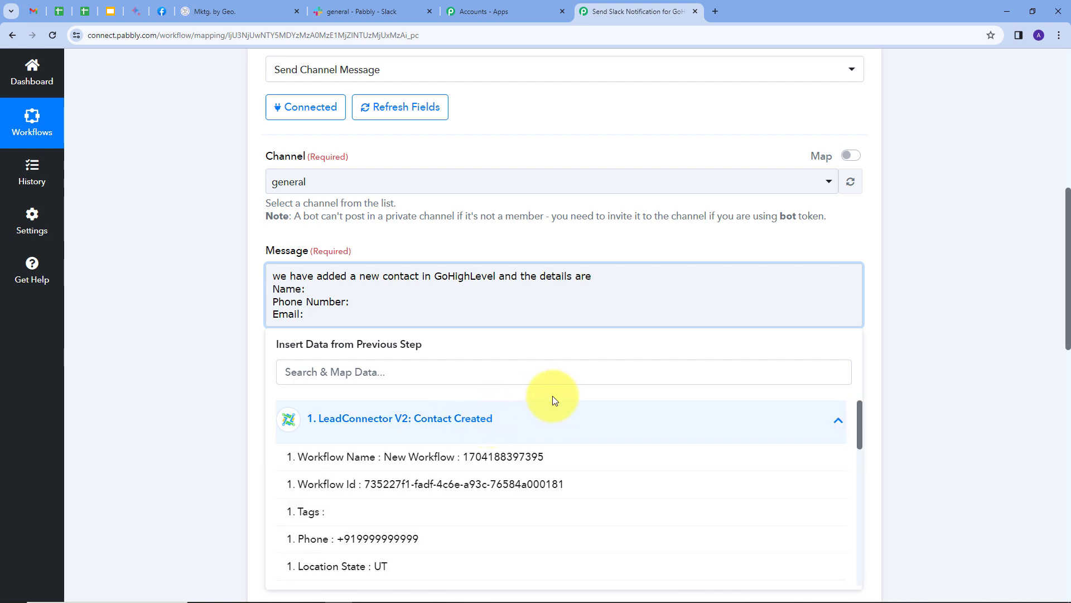
pyautogui.scroll(-1, 419, 454)
pyautogui.scroll(-2, 445, 455)
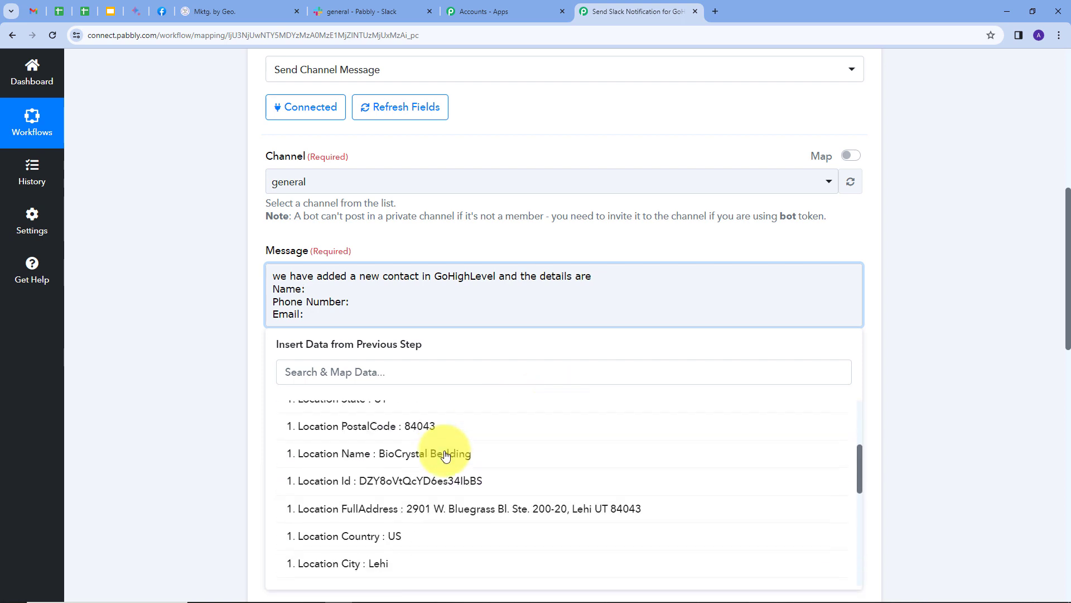
pyautogui.scroll(-3, 444, 454)
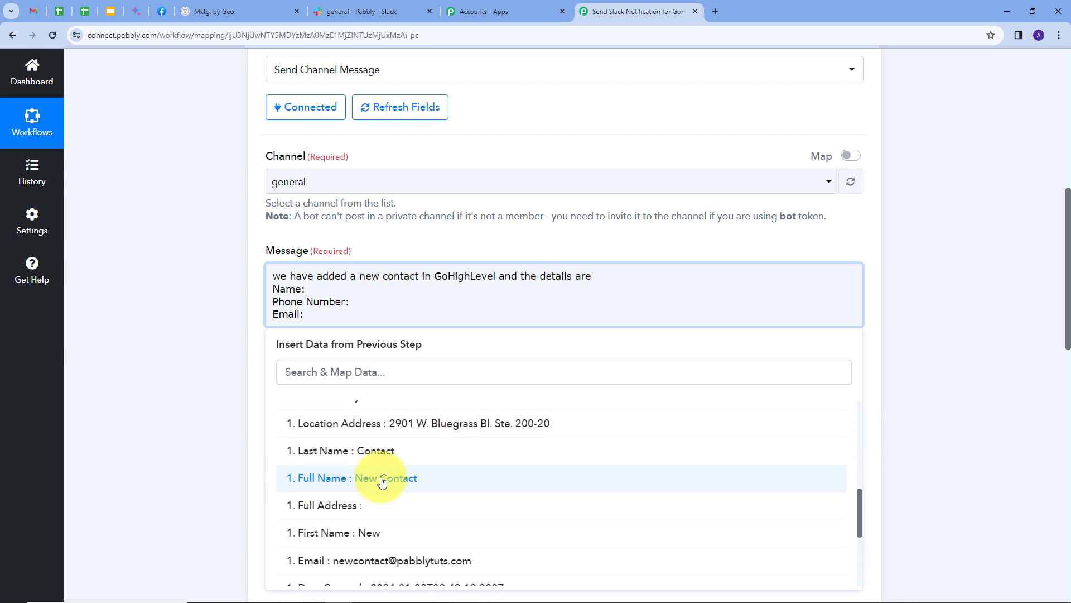
pyautogui.click(373, 482)
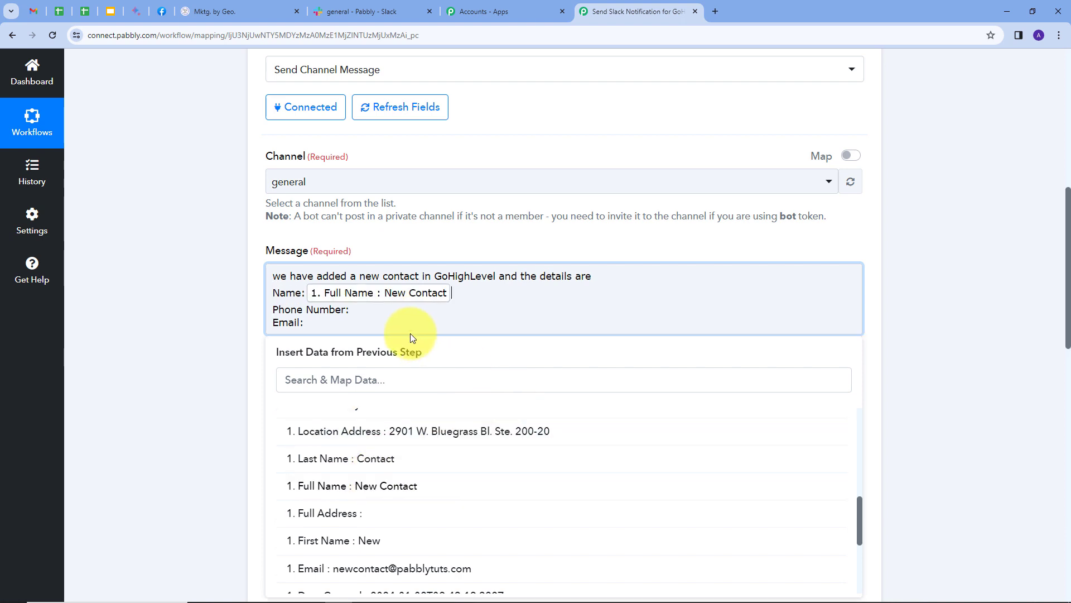
# Step: Map the trigger's Phone field after "Phone Number:" in the message
pyautogui.click(356, 311)
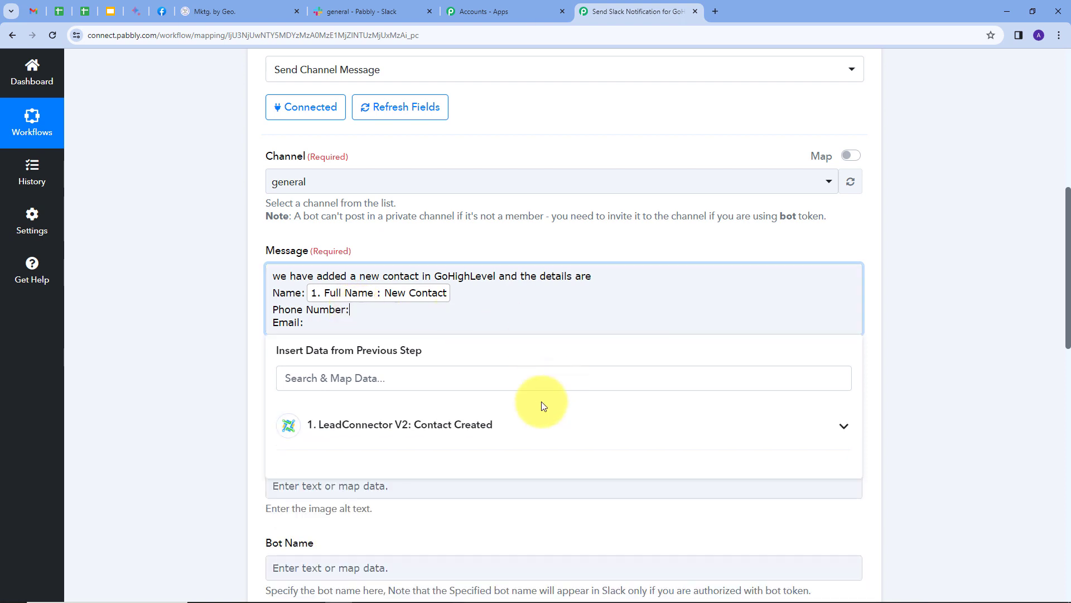
pyautogui.click(463, 427)
pyautogui.scroll(-1, 501, 486)
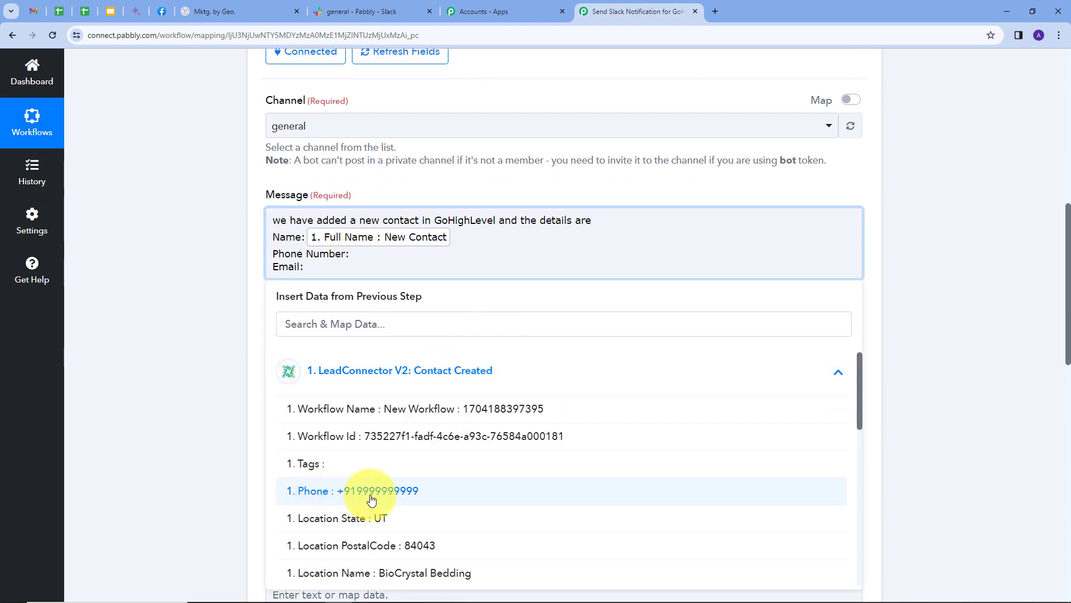
pyautogui.click(381, 498)
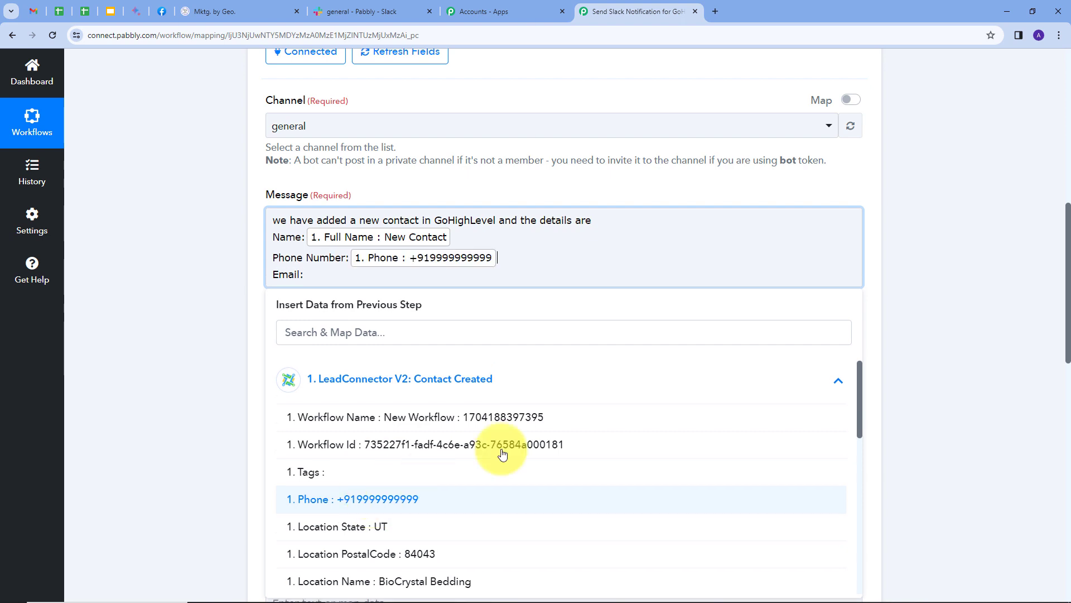
# Step: Map the trigger's Email field after "Email:" in the message
pyautogui.click(346, 275)
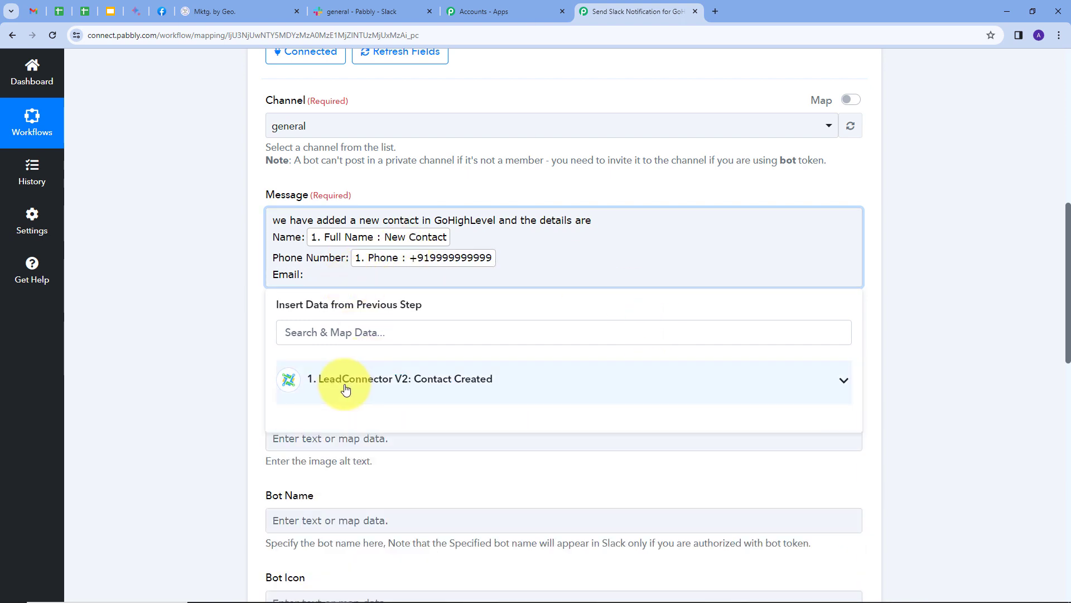
pyautogui.click(482, 381)
pyautogui.scroll(-5, 390, 475)
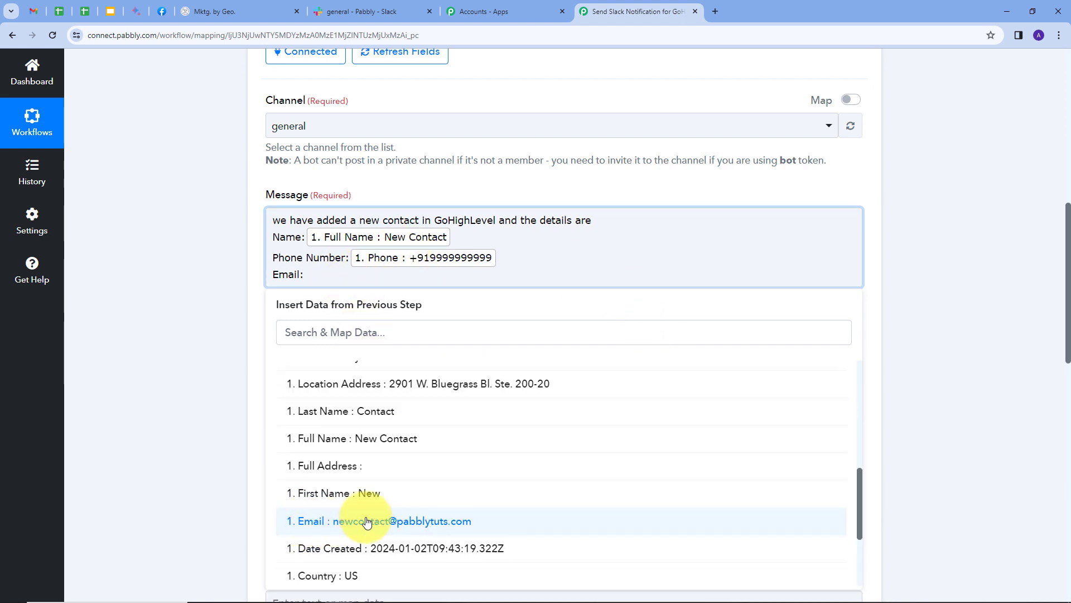
pyautogui.click(367, 521)
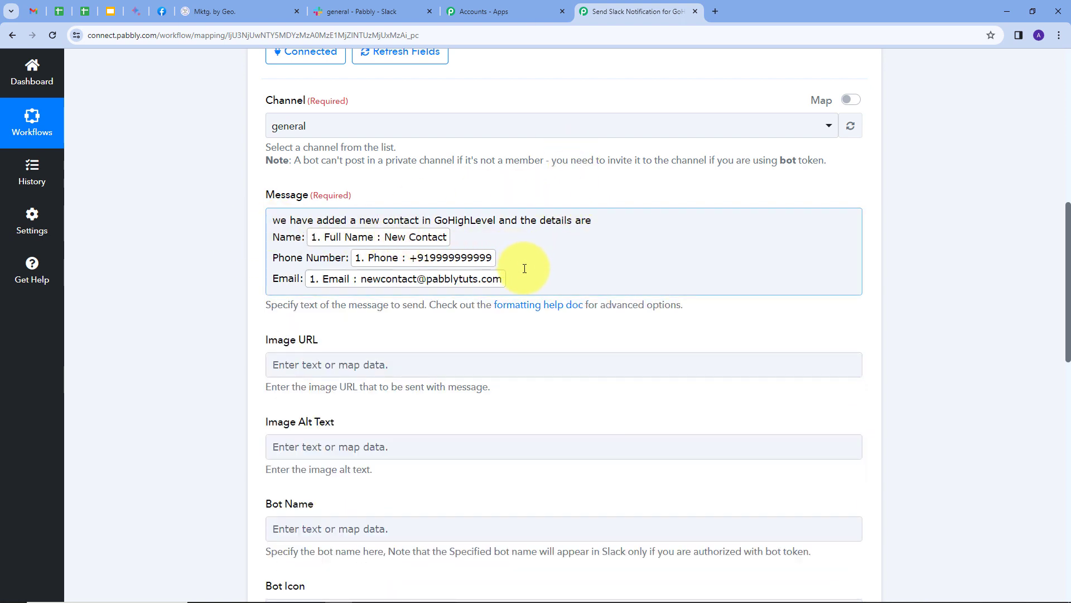
# Step: Leave the optional Slack message fields at their defaults, save the action step and send a test request
pyautogui.scroll(-2, 447, 257)
pyautogui.click(365, 259)
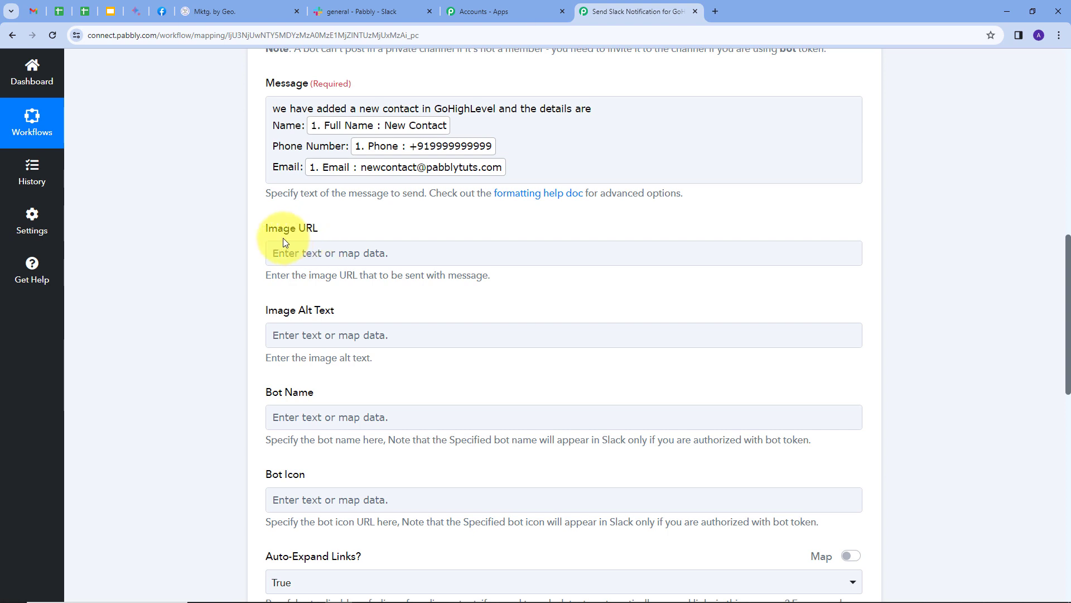
pyautogui.scroll(-1, 357, 238)
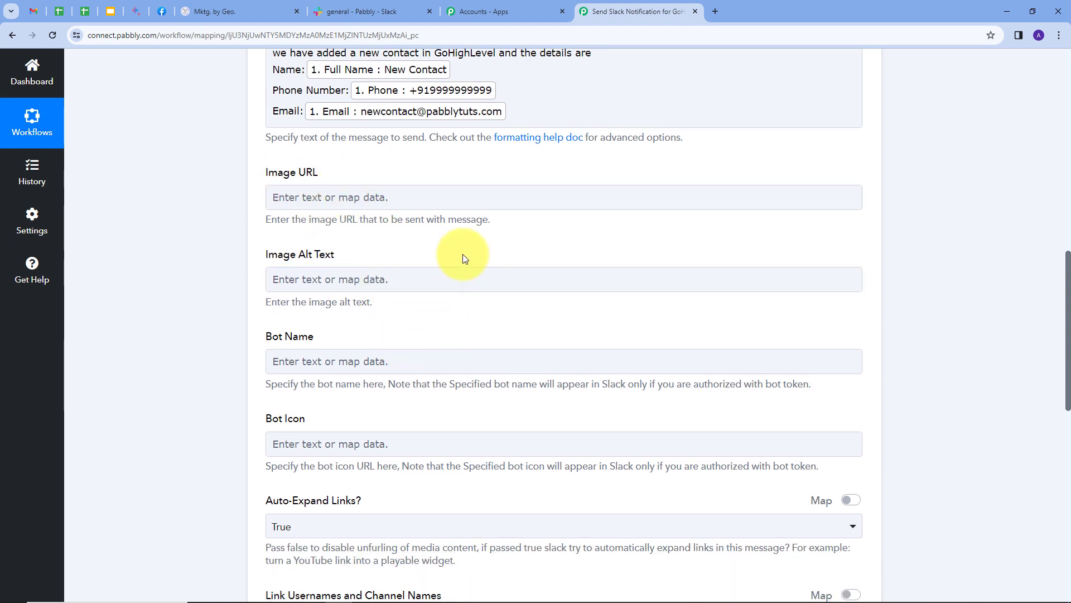
pyautogui.scroll(-6, 473, 248)
pyautogui.scroll(-3, 473, 250)
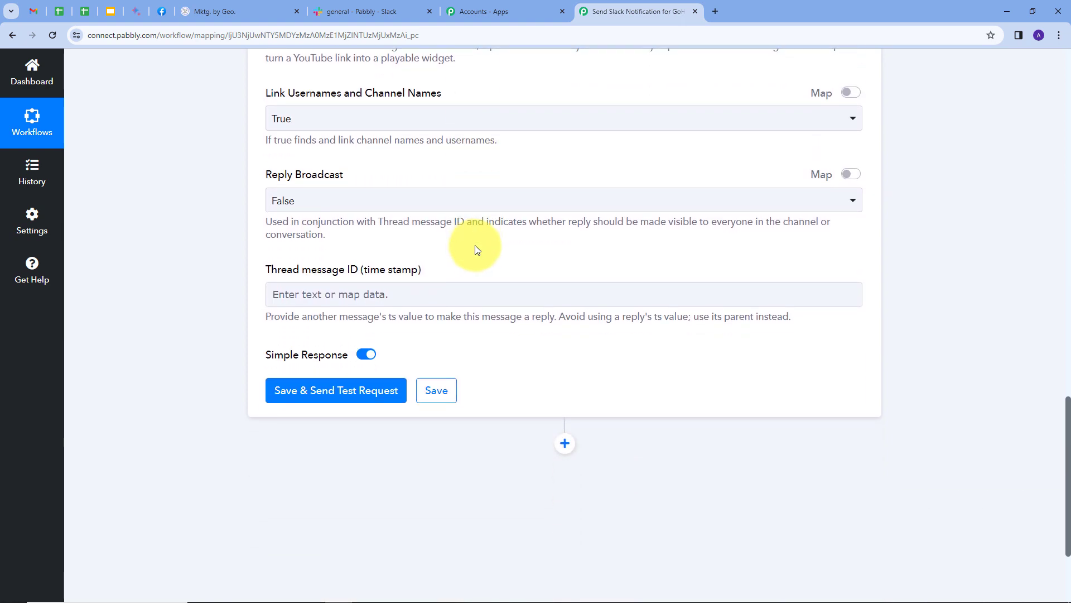
pyautogui.click(345, 392)
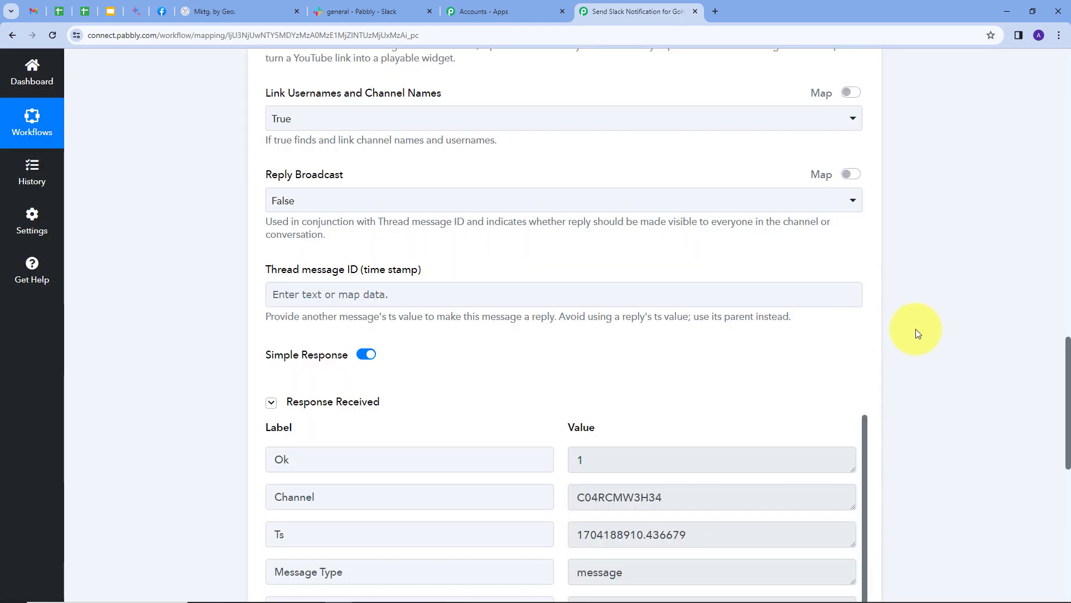
# Step: Enlarge the Message Text value in the received response to read the whole test message
pyautogui.scroll(-4, 905, 337)
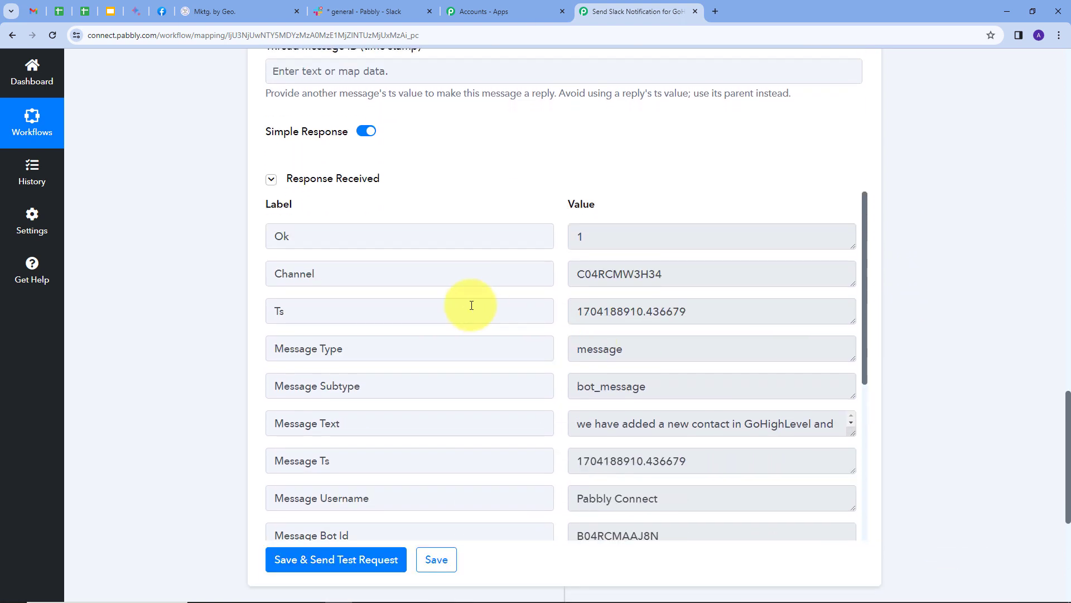
pyautogui.moveTo(853, 432); pyautogui.dragTo(791, 475)
pyautogui.moveTo(853, 494); pyautogui.dragTo(853, 521)
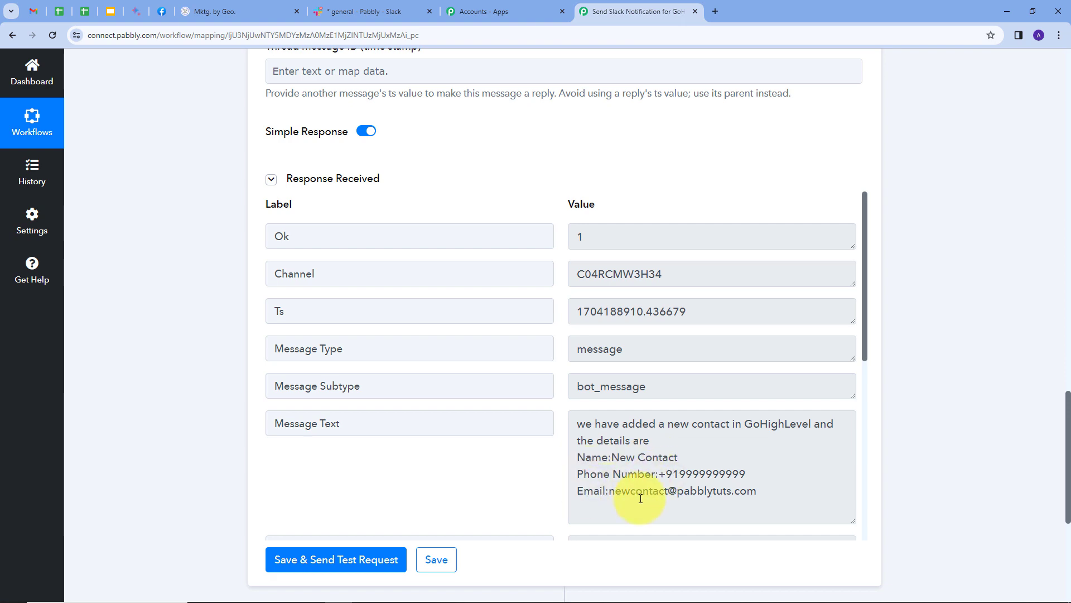
# Step: Check Slack's general channel for the test message, then return to the Pabbly Connect workflow to review its trigger and action
pyautogui.click(335, 12)
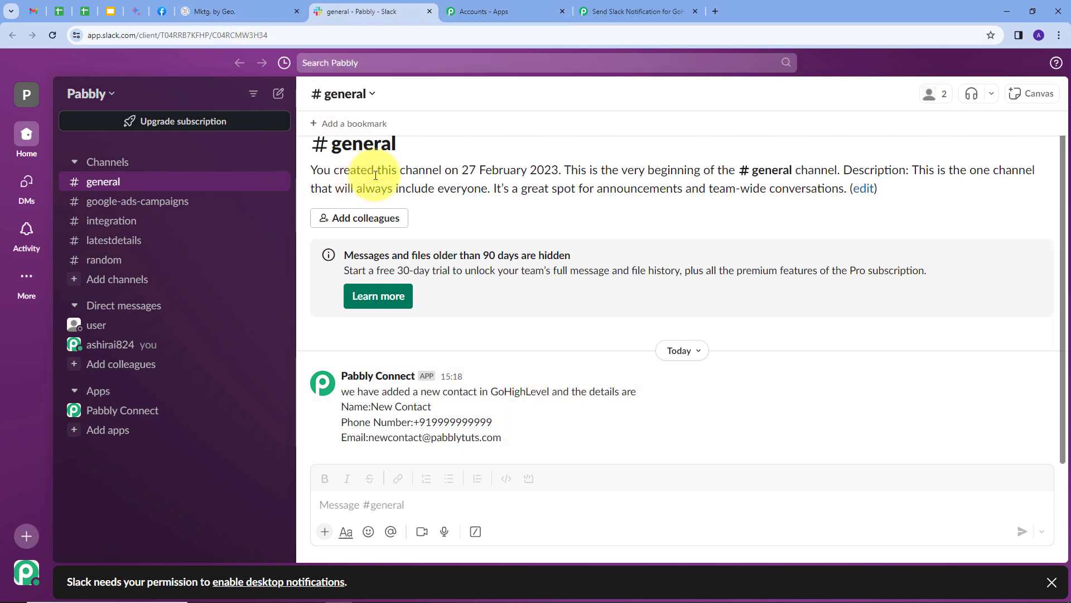
pyautogui.click(635, 7)
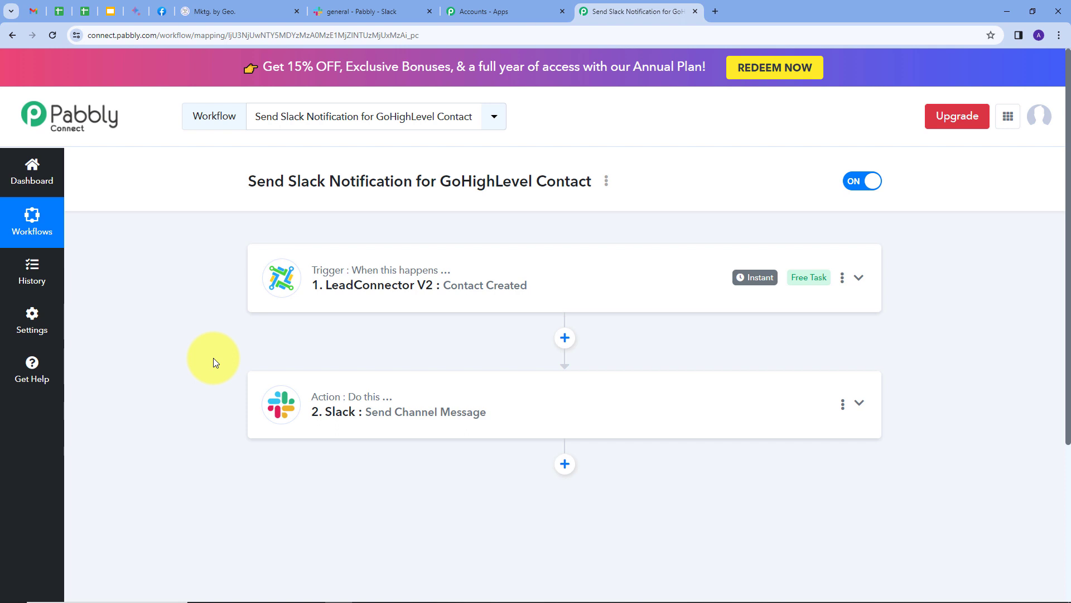
pyautogui.moveTo(284, 276)
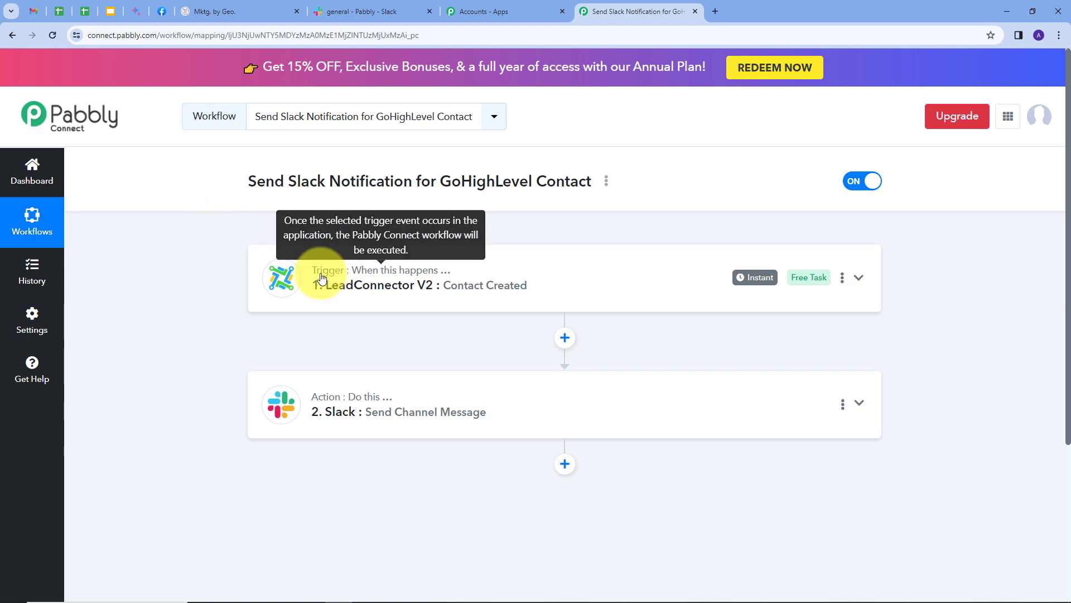